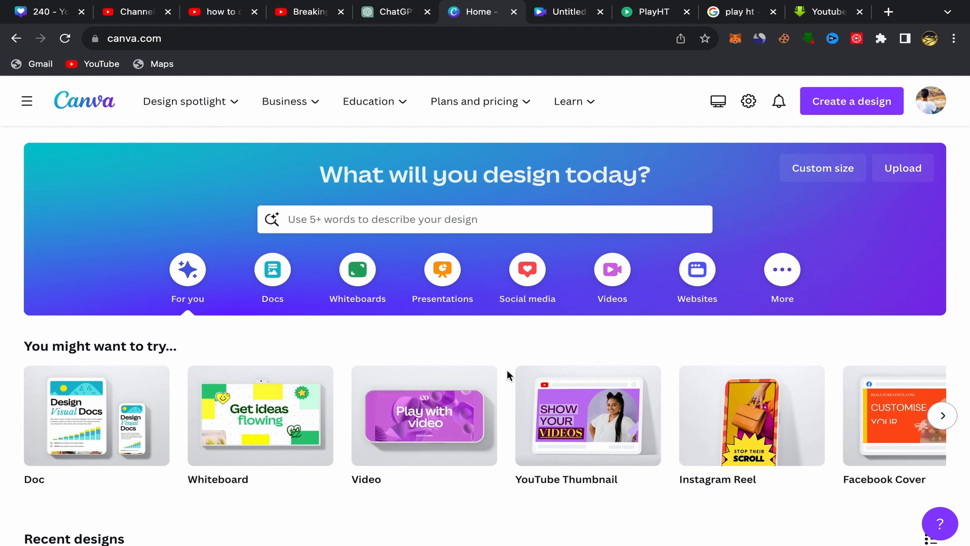
pyautogui.scroll(-2, 495, 379)
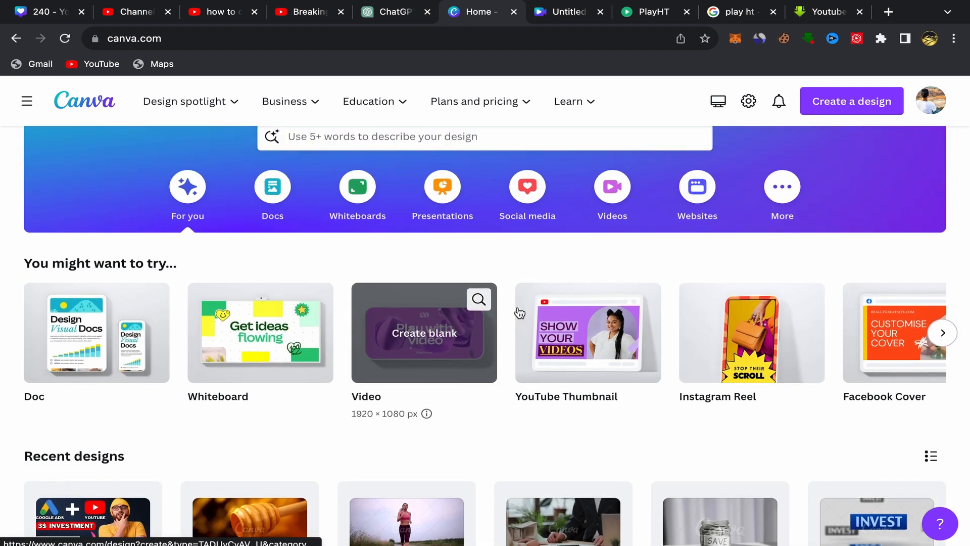
pyautogui.scroll(2, 507, 344)
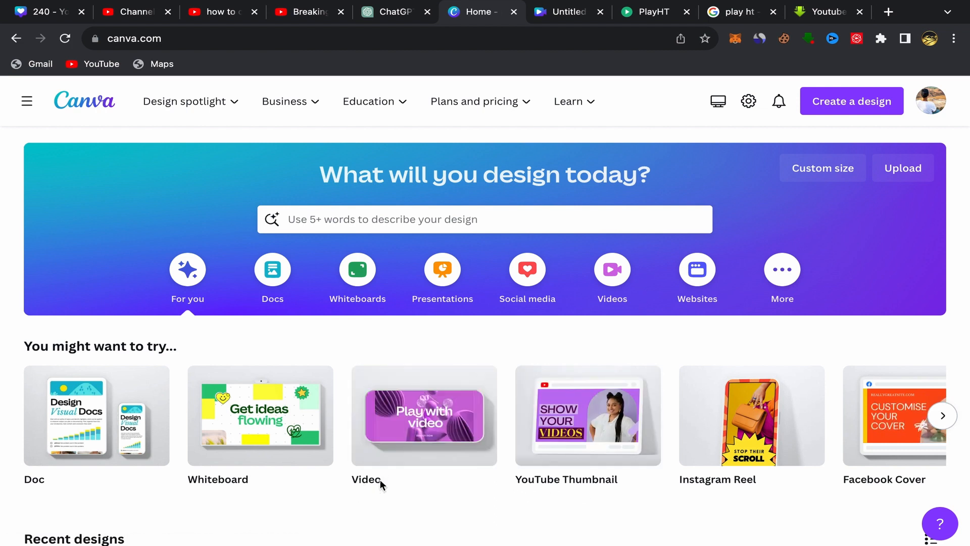
# Step: Switch to the untitled video design and search its elements for "norway", showing only video results
pyautogui.click(566, 11)
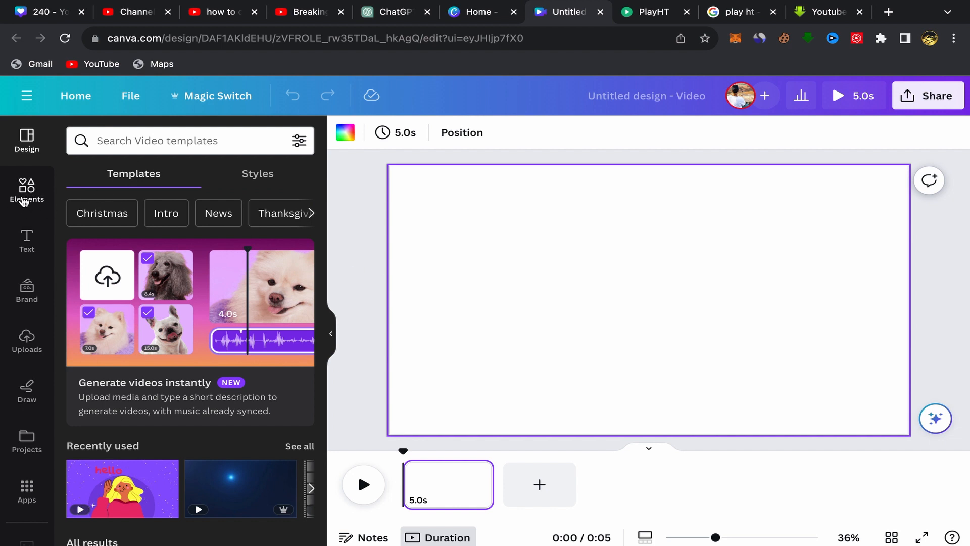
pyautogui.click(25, 191)
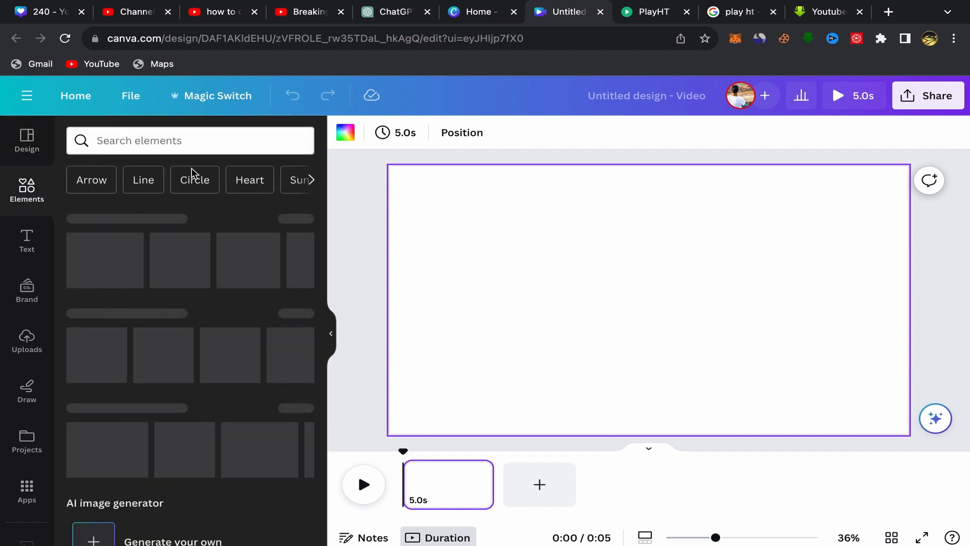
pyautogui.click(105, 139)
pyautogui.click(104, 139)
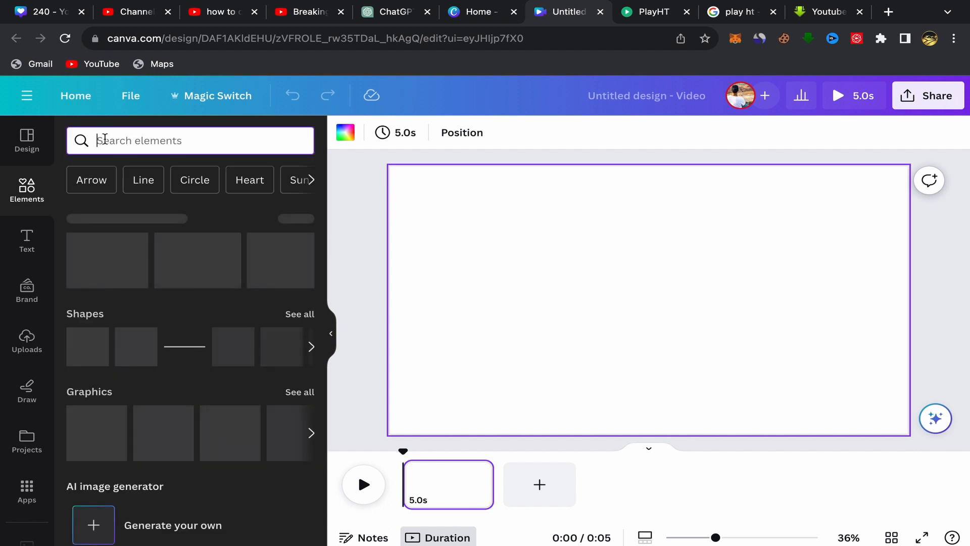
pyautogui.write('nor')
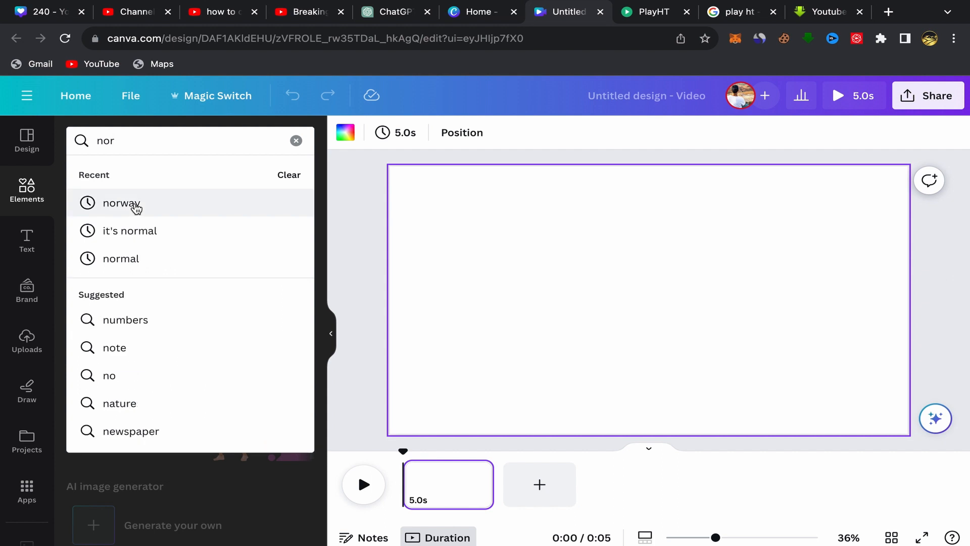
pyautogui.click(136, 205)
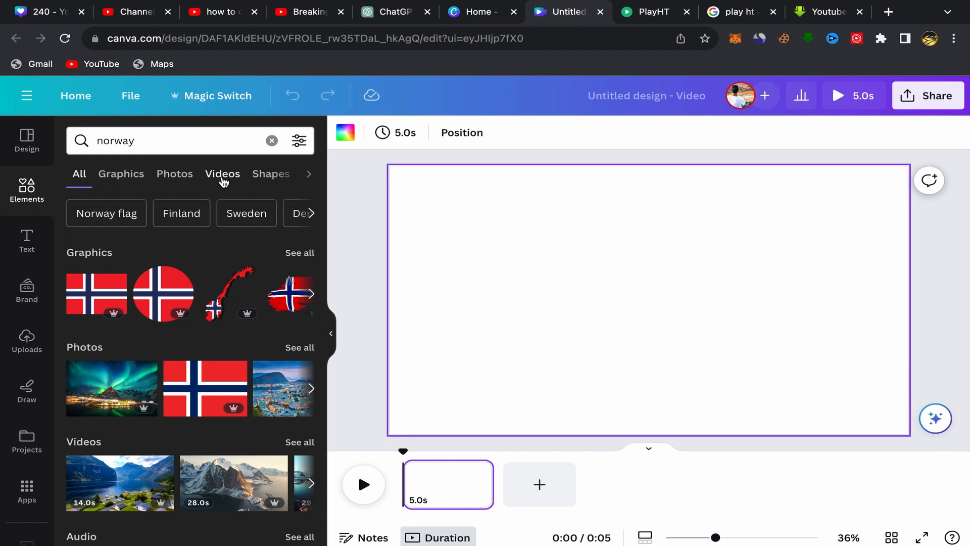
pyautogui.click(223, 177)
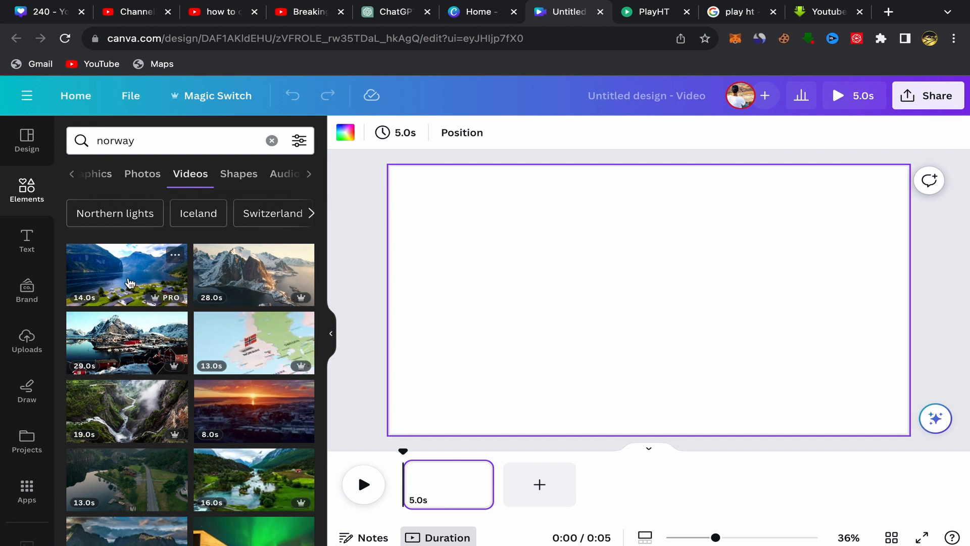
# Step: Add the 14-second clip of the fjord village to the first page and set it as the background
pyautogui.click(105, 282)
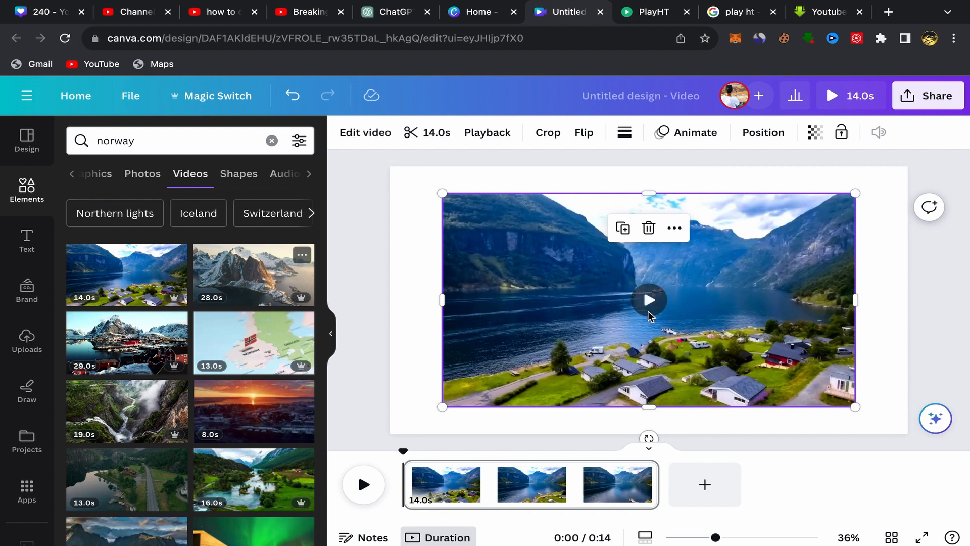
pyautogui.click(649, 310)
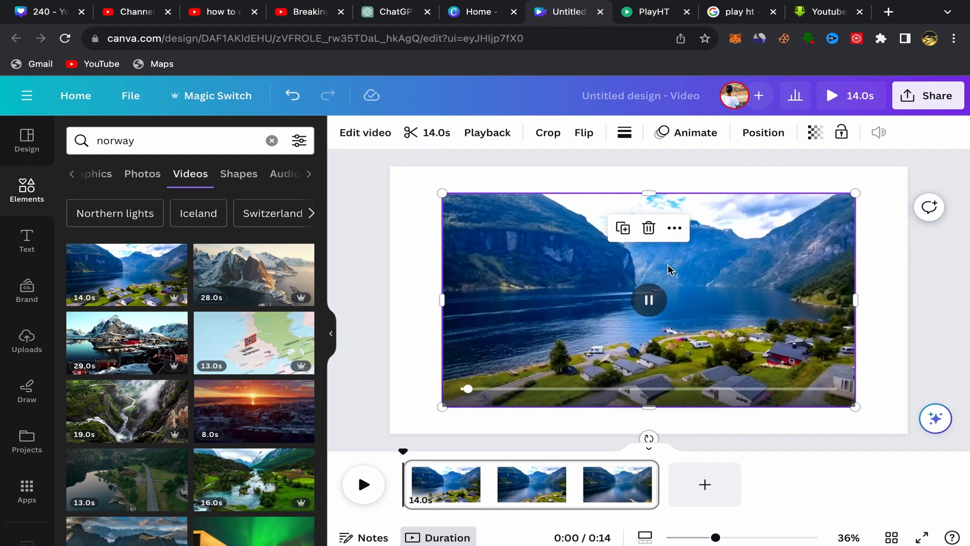
pyautogui.click(675, 228)
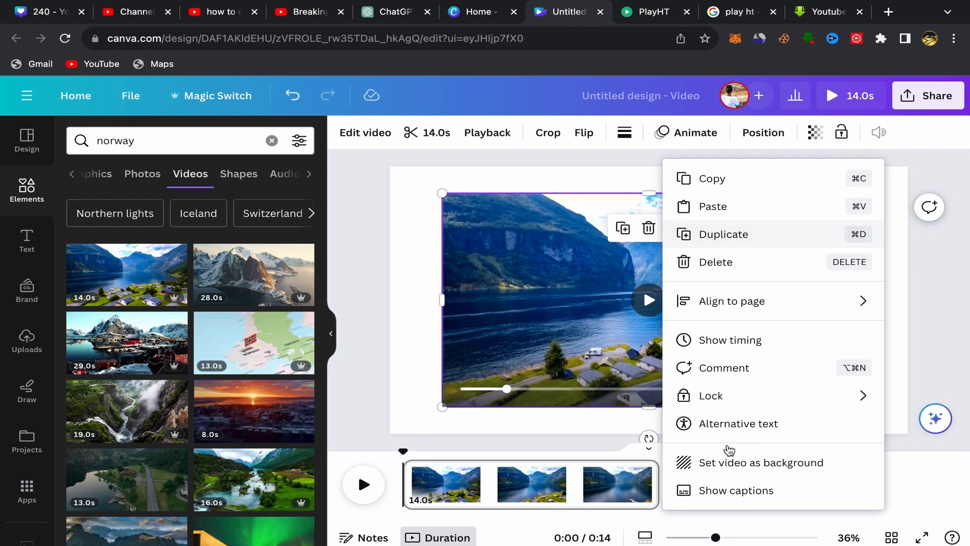
pyautogui.click(710, 462)
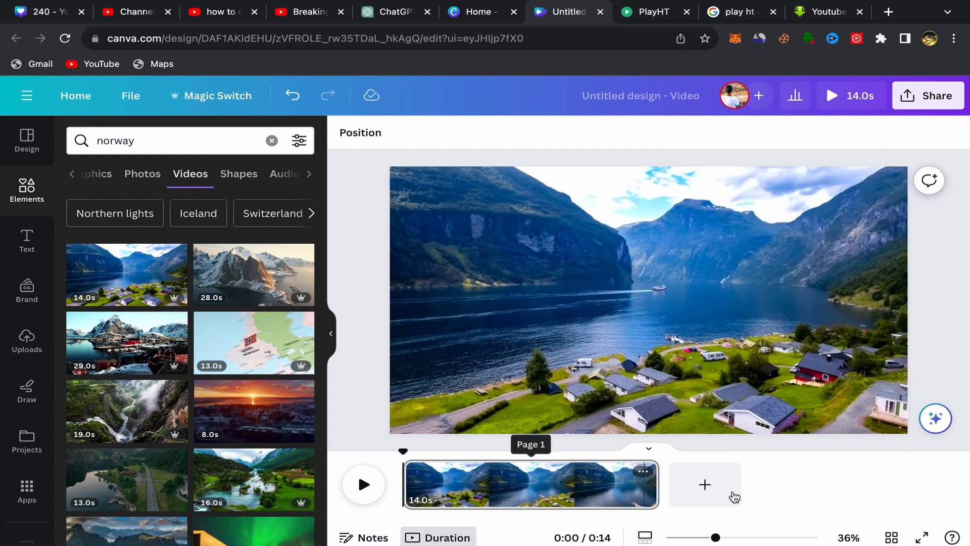
# Step: Add a second page with the 28-second clip of the snowy coastal mountain set as its background
pyautogui.click(707, 487)
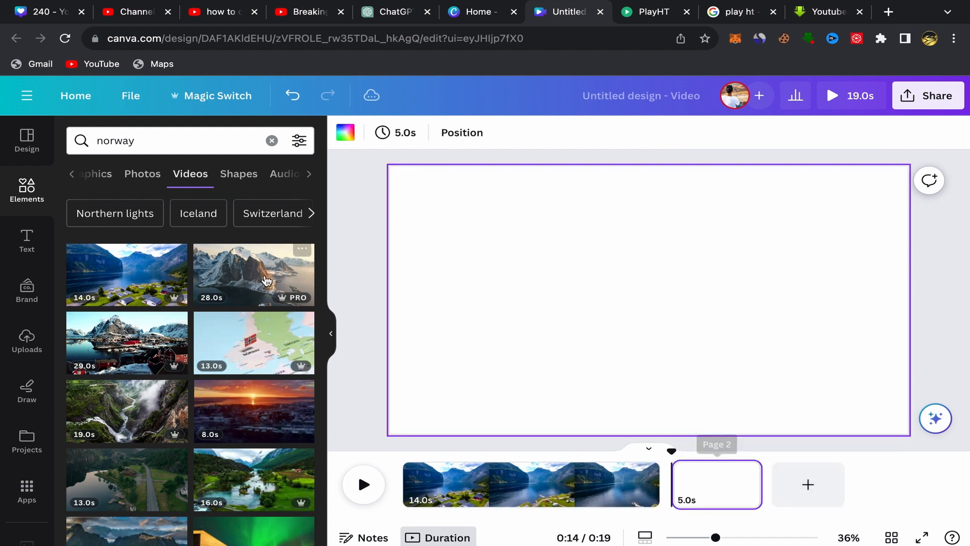
pyautogui.click(255, 281)
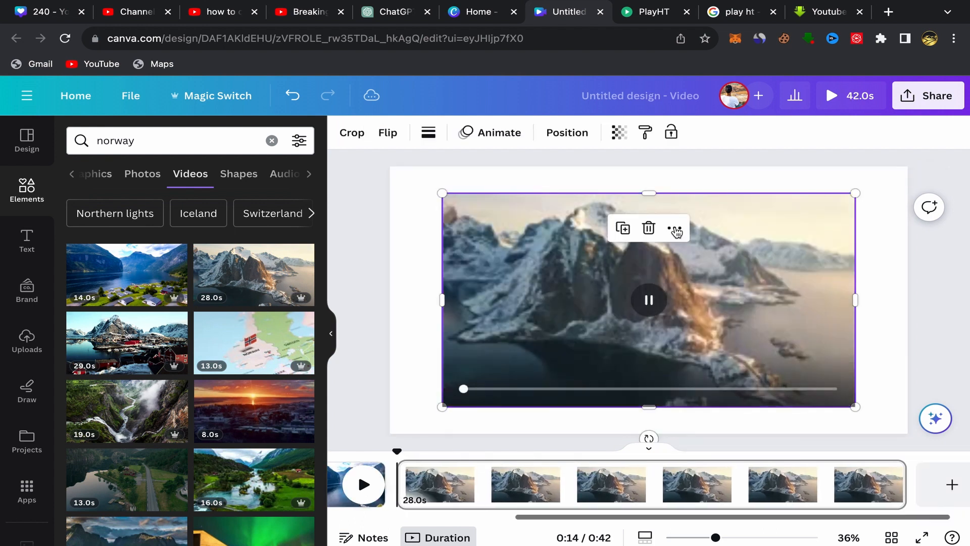
pyautogui.click(676, 231)
pyautogui.click(713, 492)
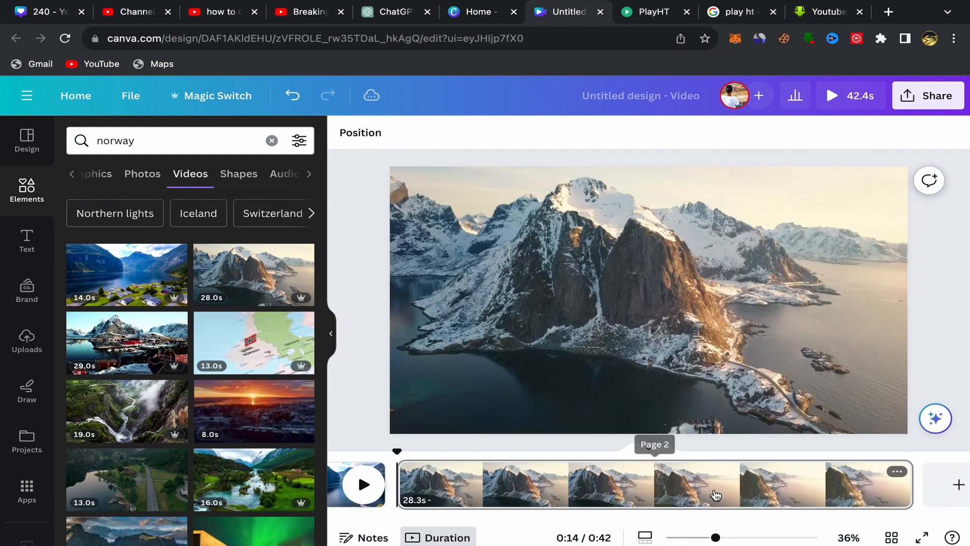
# Step: Add a third page with the 29-second clip of the snowy harbour and red houses set as its background
pyautogui.click(959, 485)
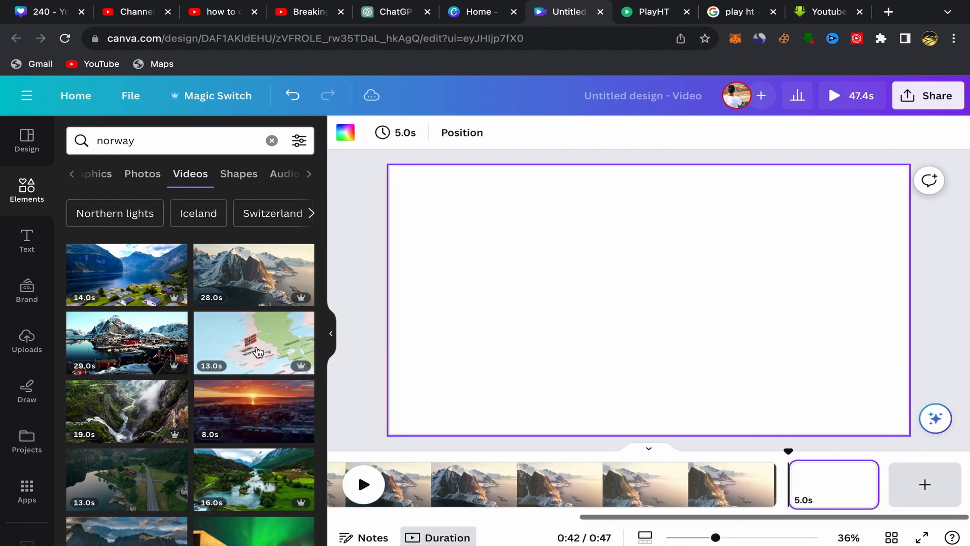
pyautogui.click(127, 343)
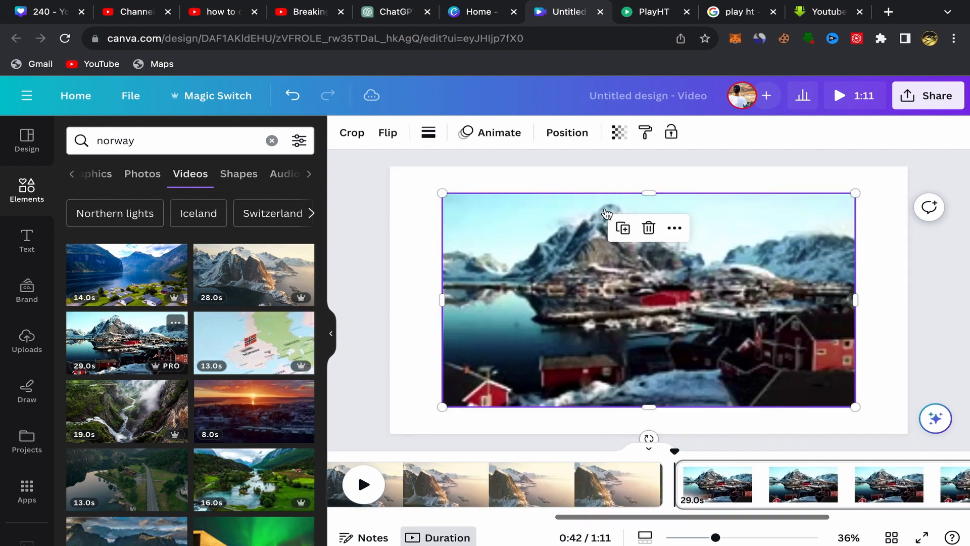
pyautogui.click(674, 228)
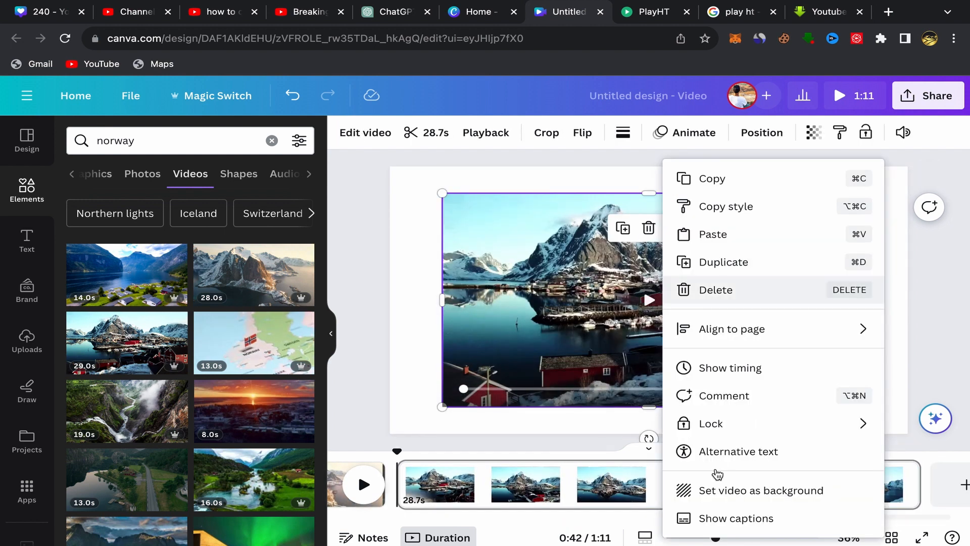
pyautogui.click(709, 488)
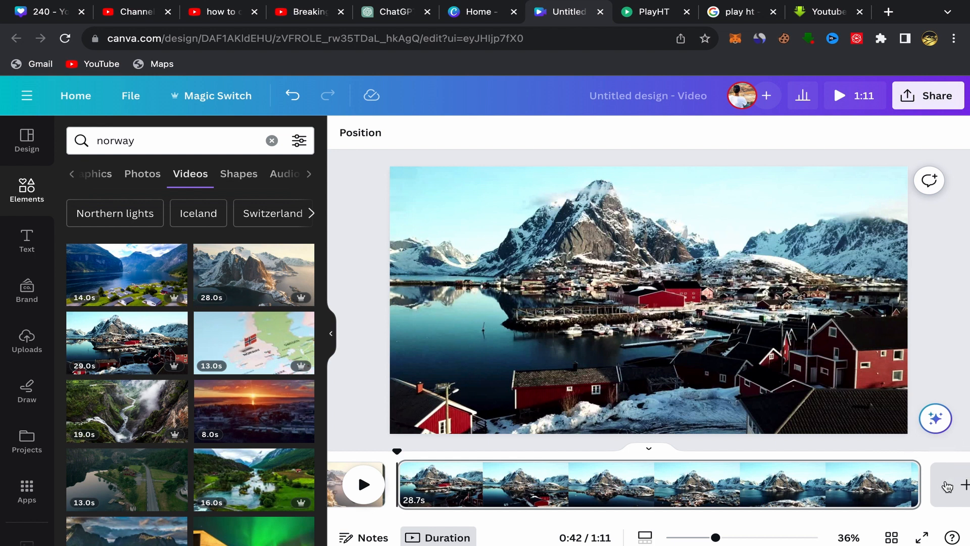
# Step: Add a fourth page with the 19-second clip of the misty waterfall gorge set as its background
pyautogui.click(964, 486)
pyautogui.scroll(-3, 273, 324)
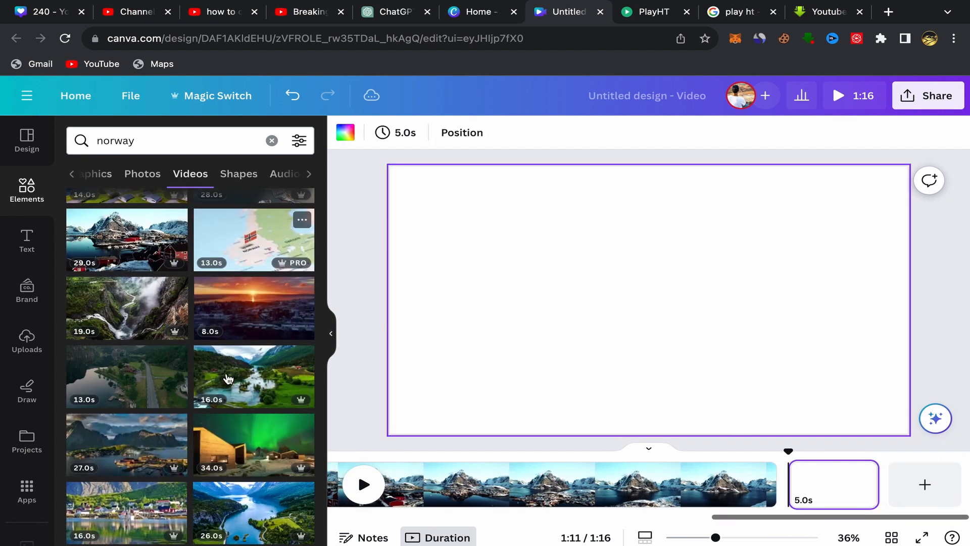
pyautogui.click(136, 267)
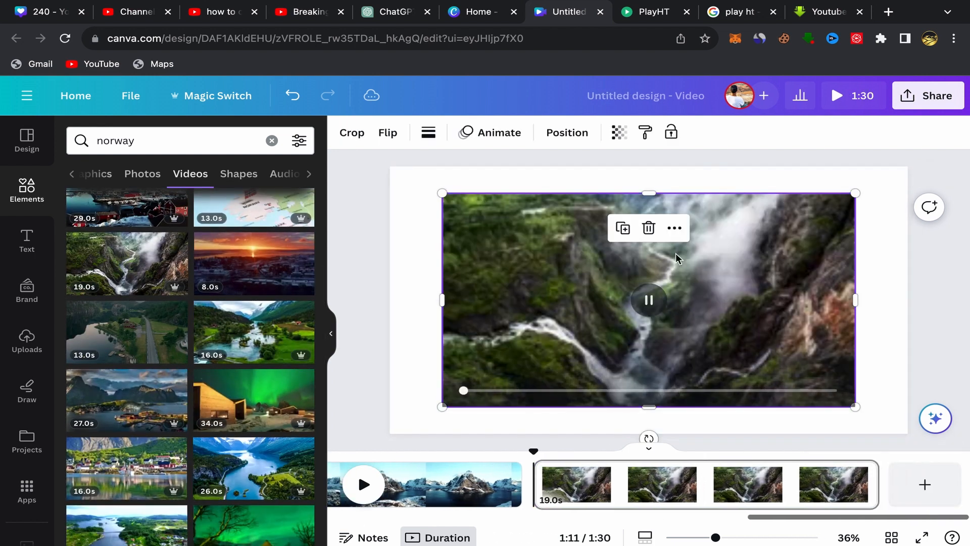
pyautogui.click(674, 228)
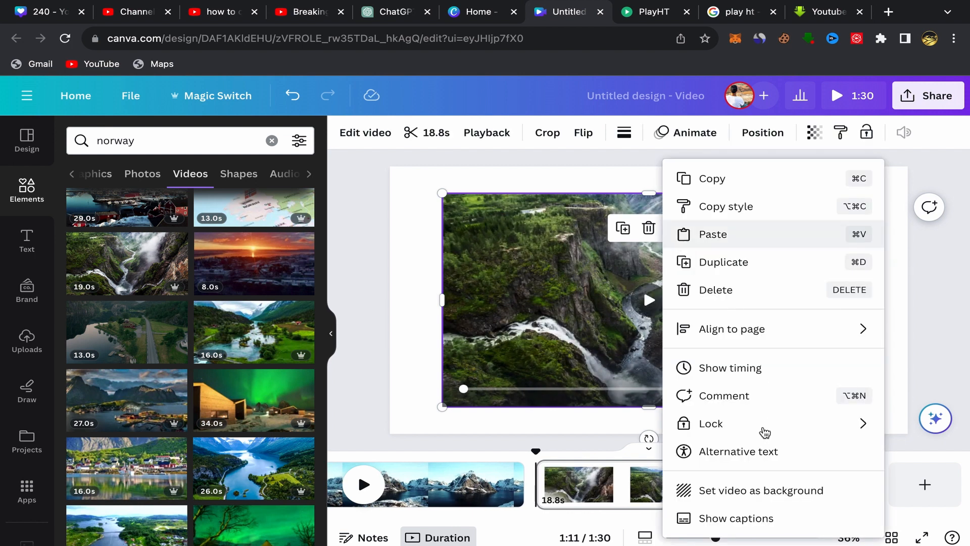
pyautogui.click(753, 489)
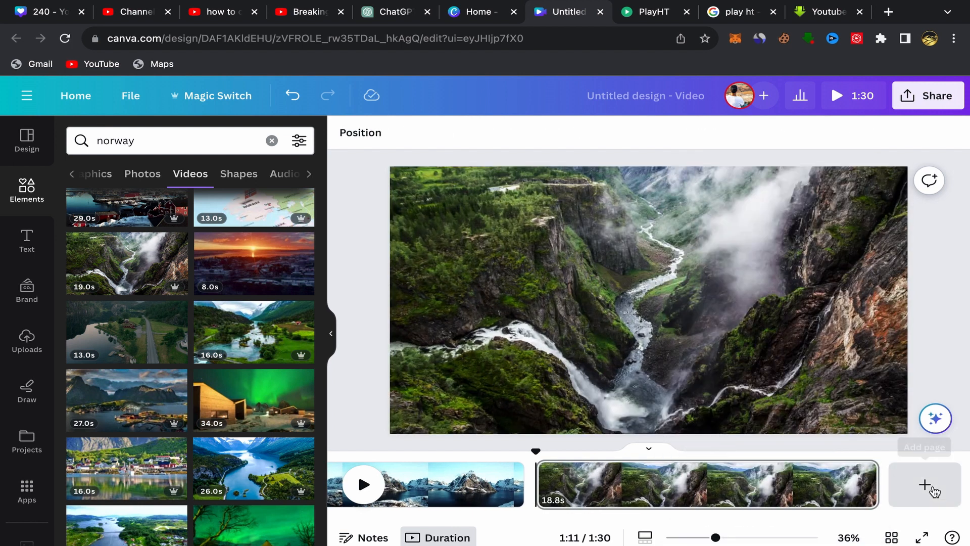
# Step: Add a fifth page with the 16-second clip of the green river valley set as its background
pyautogui.click(925, 485)
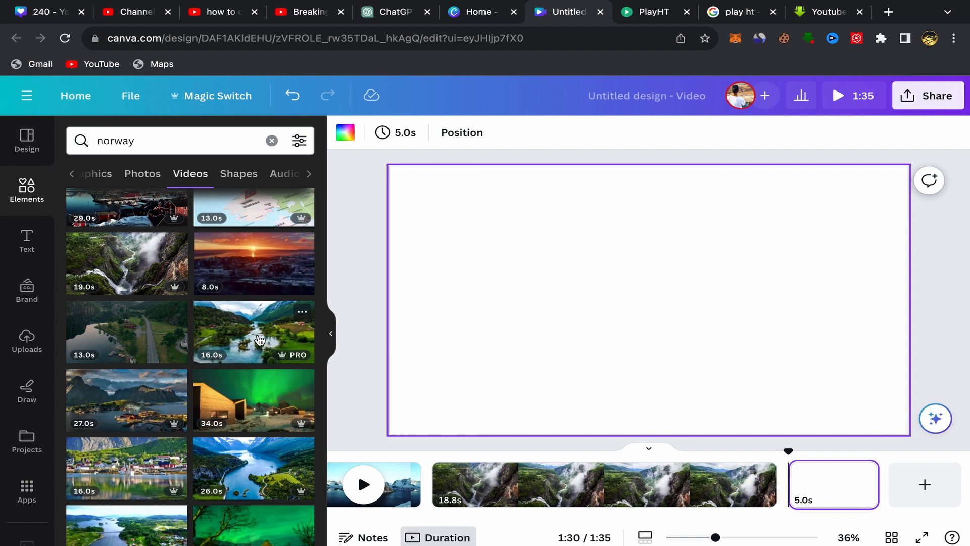
pyautogui.click(256, 341)
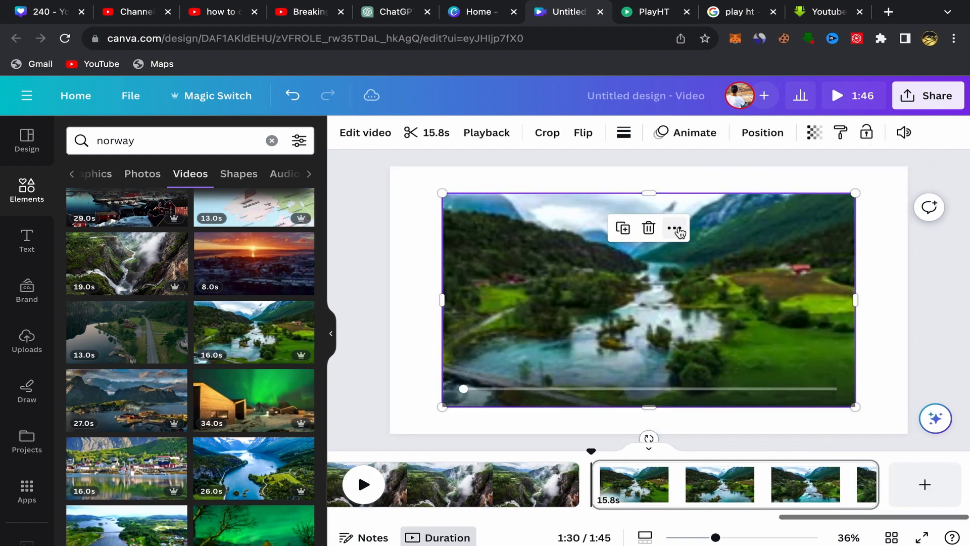
pyautogui.click(676, 228)
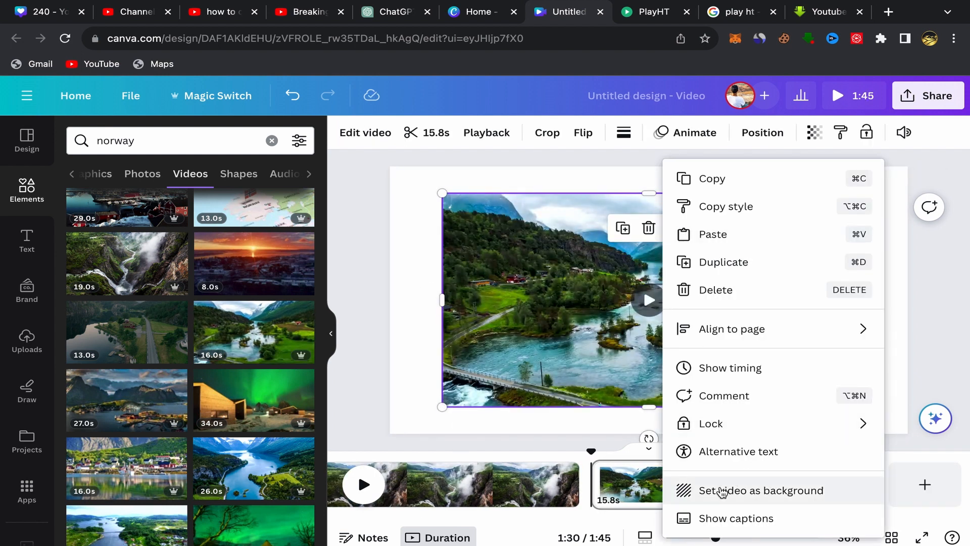
pyautogui.click(723, 491)
# Step: Add a sixth page with the 34-second clip of northern lights over wooden cabins set as its background
pyautogui.click(908, 494)
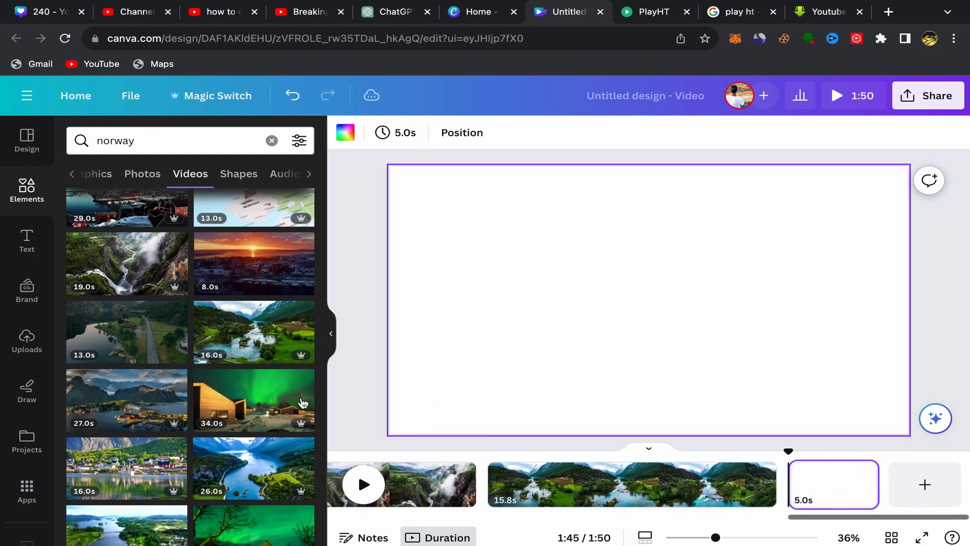
pyautogui.click(256, 400)
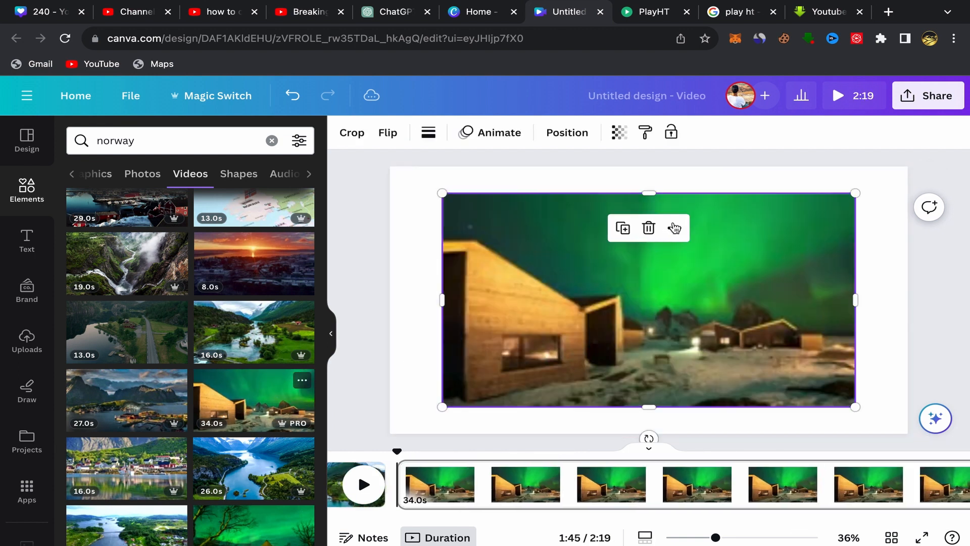
pyautogui.click(674, 228)
pyautogui.click(725, 493)
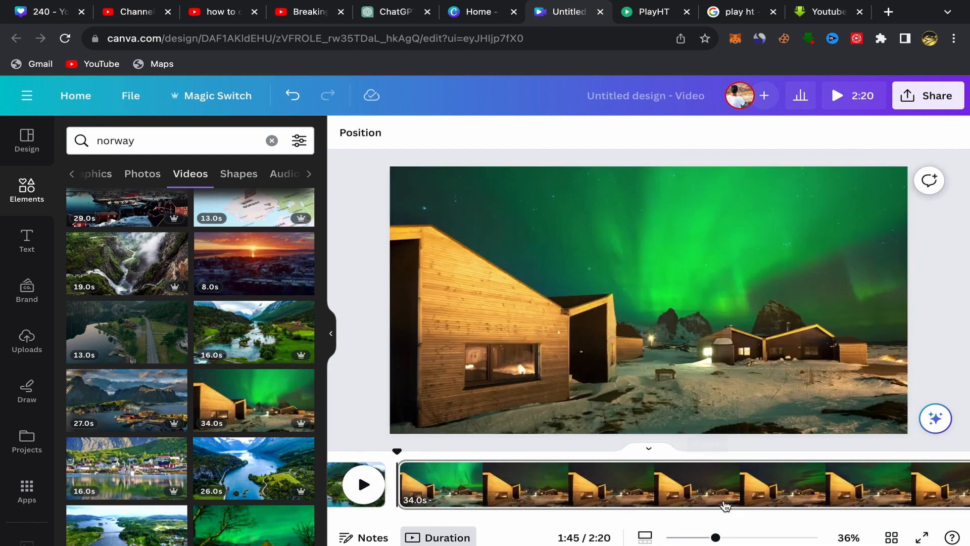
# Step: Add a Match & Move transition of 0.3 seconds after the first page and apply it between all pages
pyautogui.hscroll(-10, 590, 491)
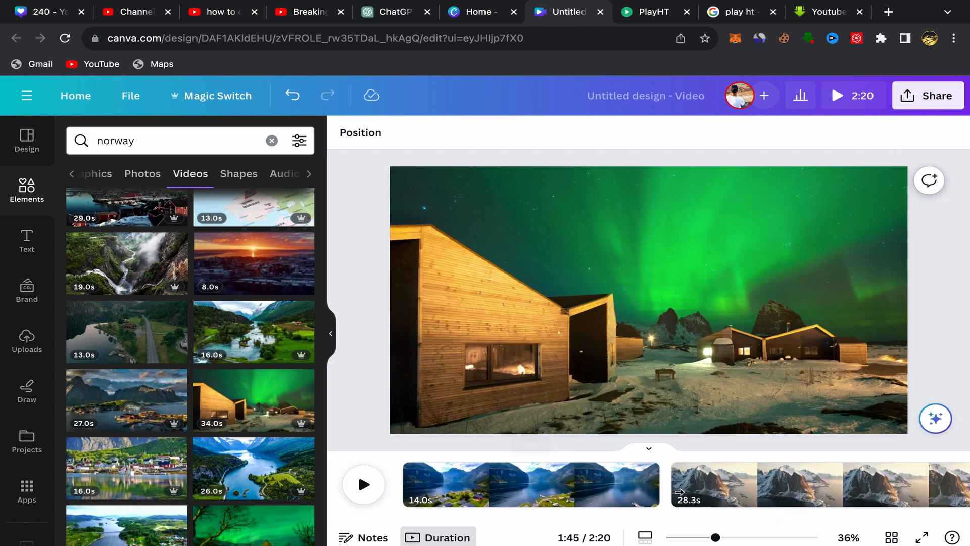
pyautogui.moveTo(670, 477)
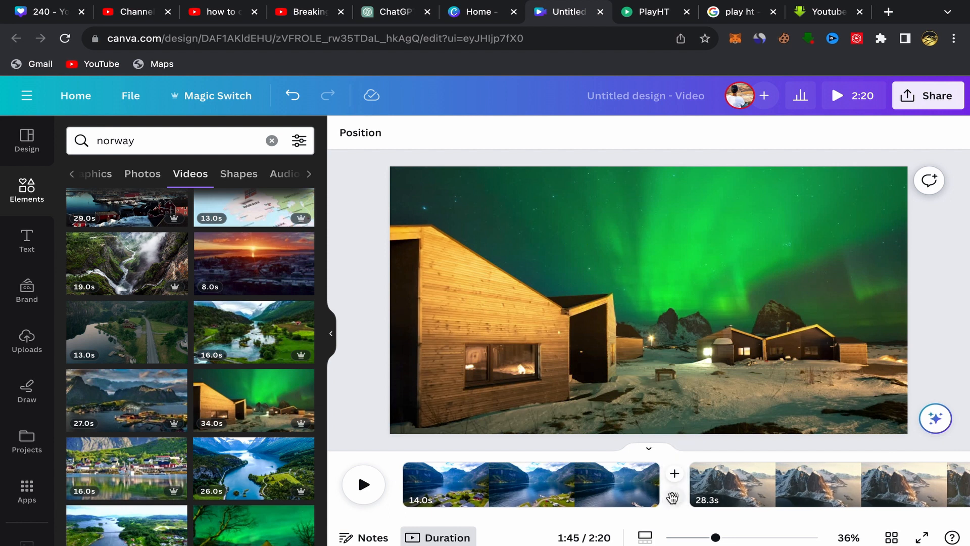
pyautogui.click(677, 498)
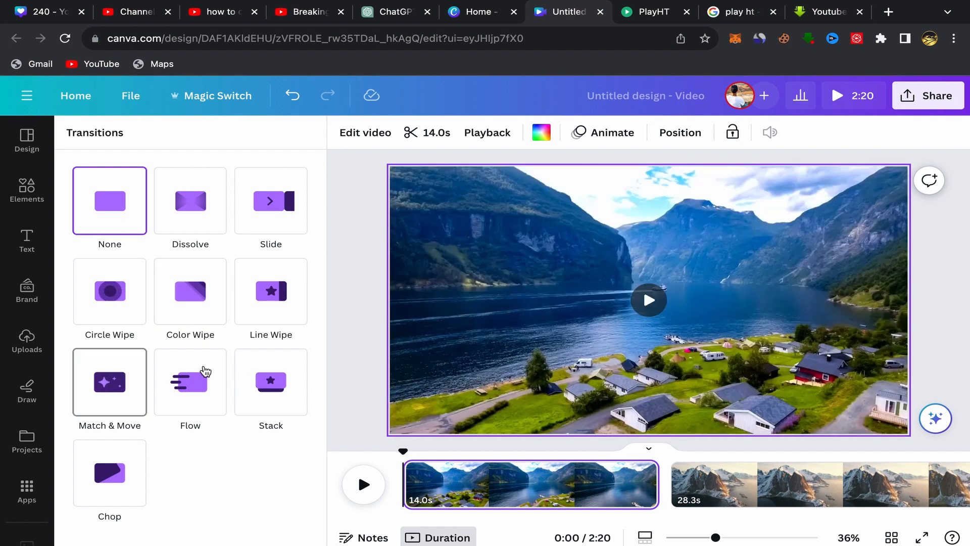
pyautogui.click(124, 373)
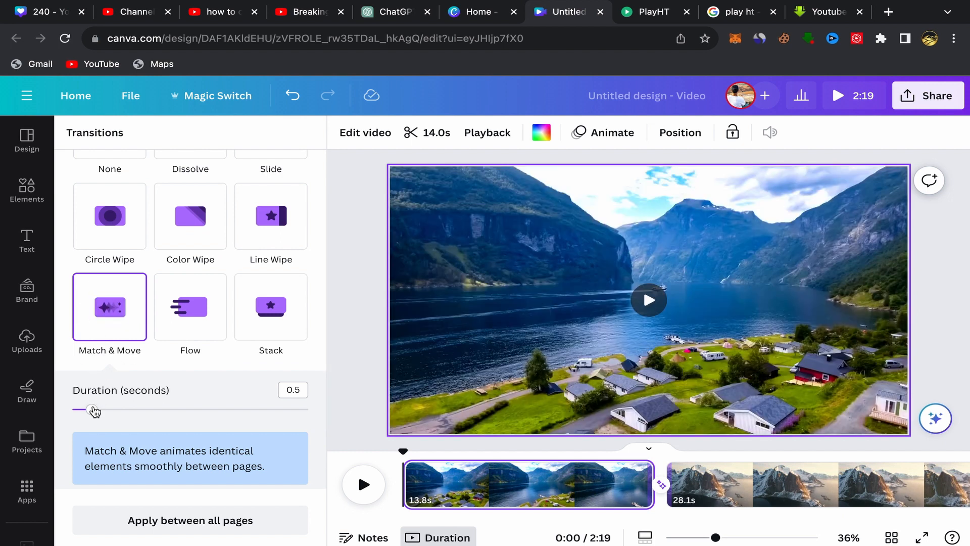
pyautogui.moveTo(92, 409); pyautogui.dragTo(80, 410)
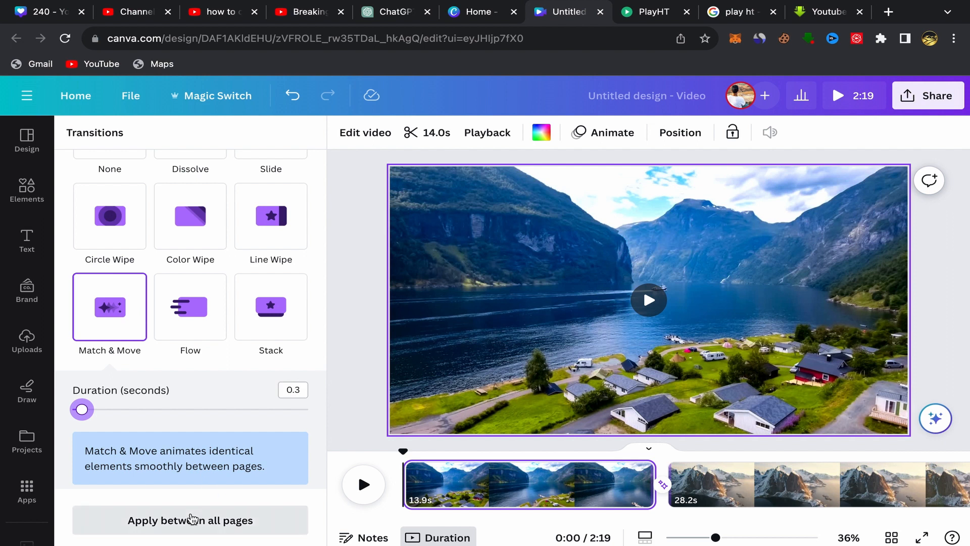
pyautogui.click(182, 529)
pyautogui.scroll(1, 203, 515)
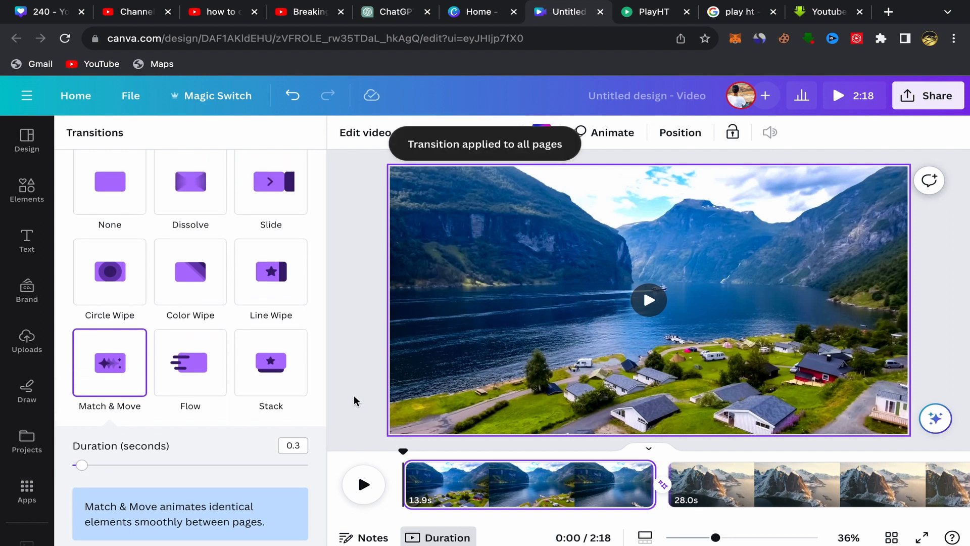
# Step: Switch to the BreakingCopyright channel's playlists on YouTube and open the full "Music For YouTube (Royalty Free)" playlist
pyautogui.click(356, 399)
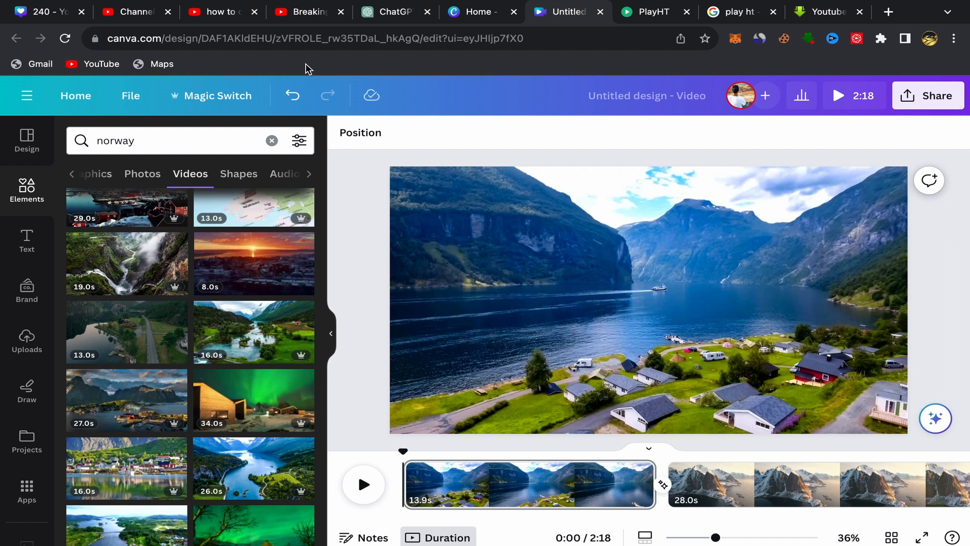
pyautogui.click(306, 13)
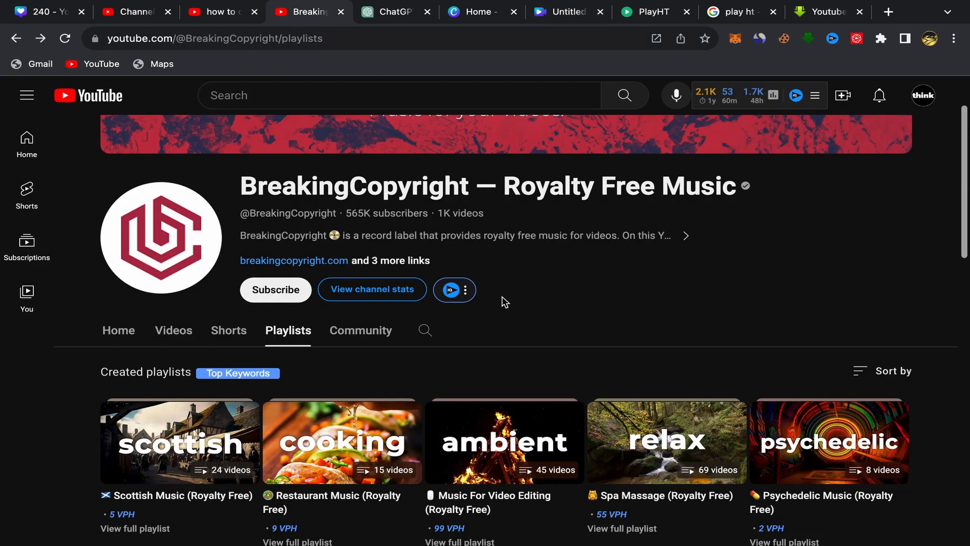
pyautogui.scroll(2, 504, 301)
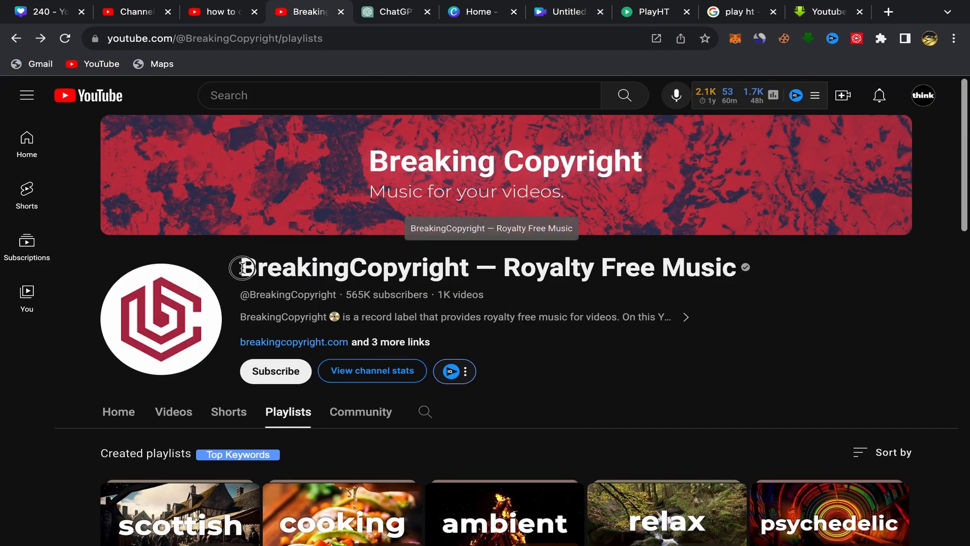
pyautogui.moveTo(243, 268); pyautogui.dragTo(647, 268)
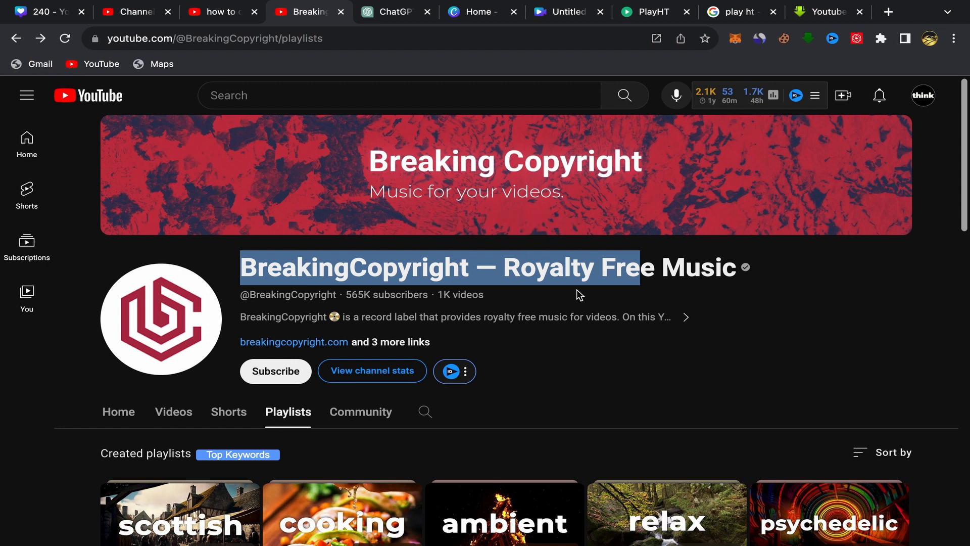
pyautogui.scroll(-4, 555, 365)
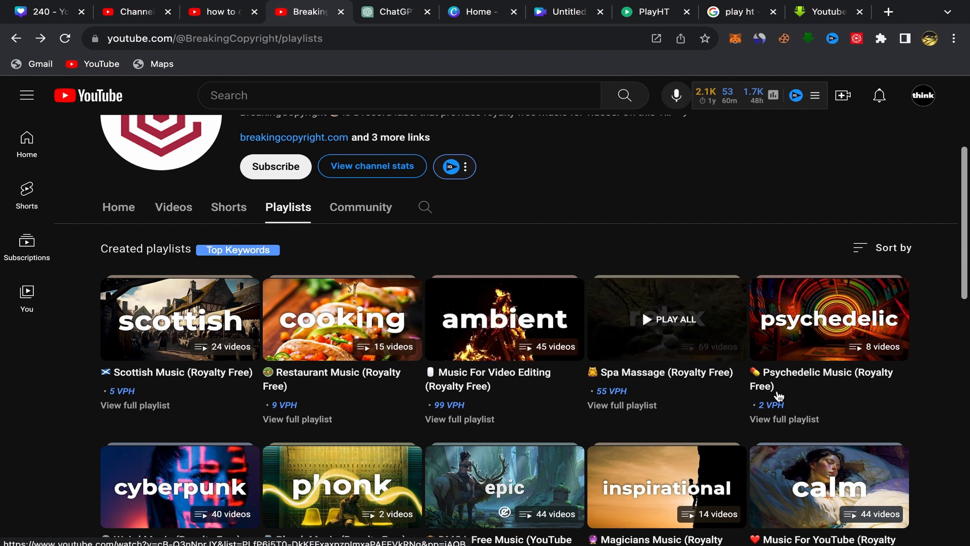
pyautogui.scroll(-2, 786, 371)
pyautogui.scroll(3, 683, 389)
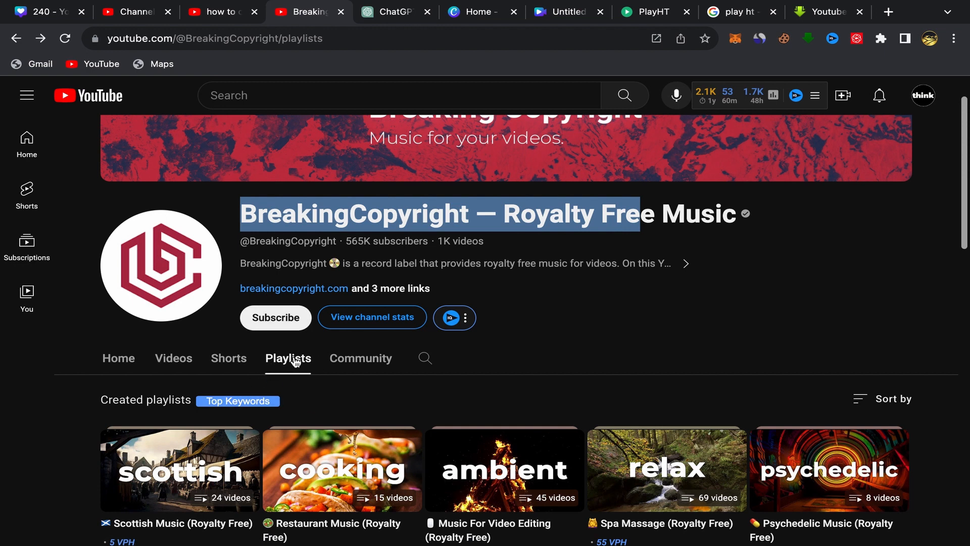
pyautogui.scroll(-5, 449, 374)
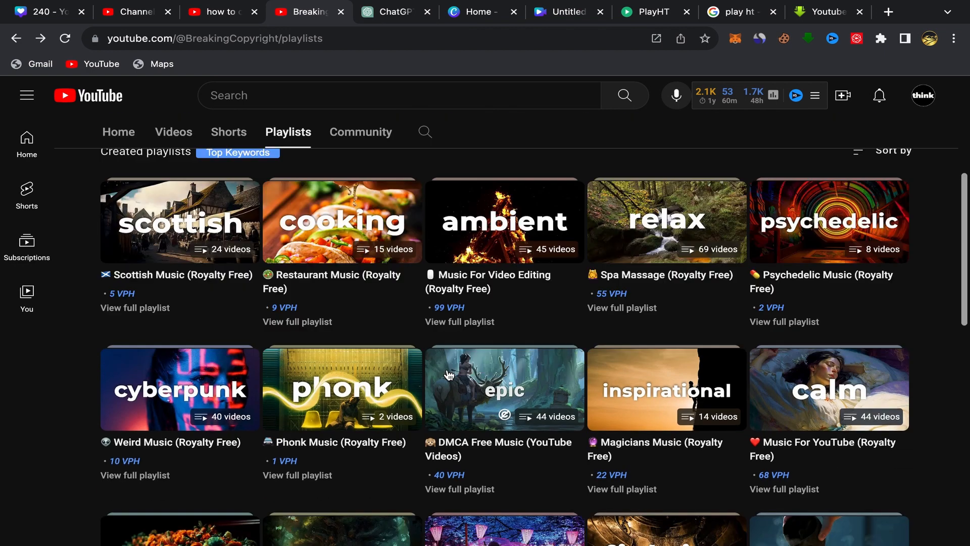
pyautogui.moveTo(833, 395)
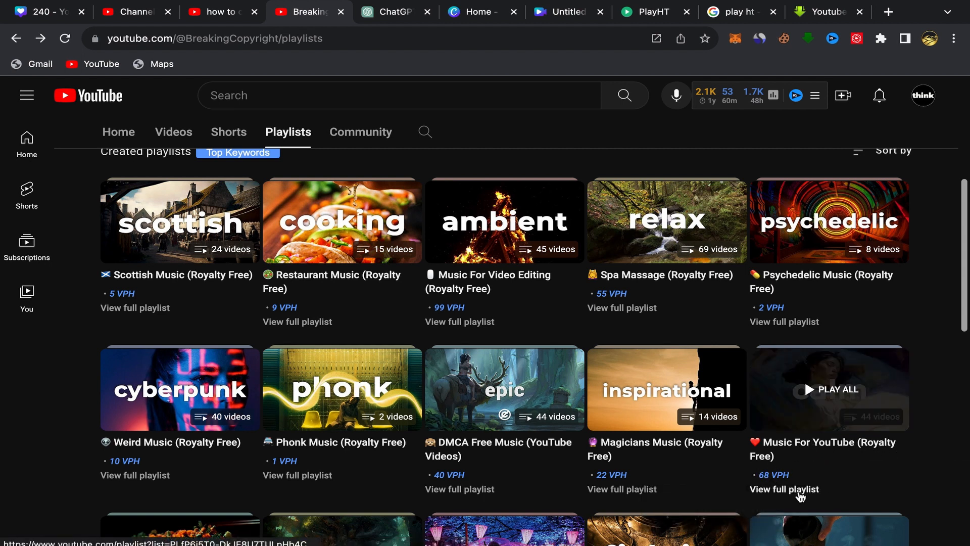
pyautogui.click(800, 490)
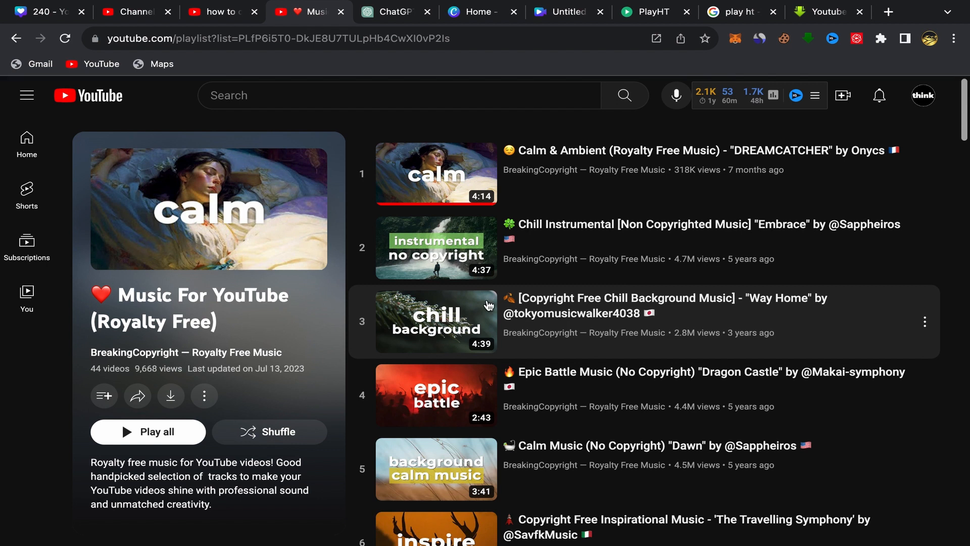
# Step: Copy the share link of the playlist's first track, Calm & Ambient "DREAMCATCHER"
pyautogui.scroll(-10, 487, 507)
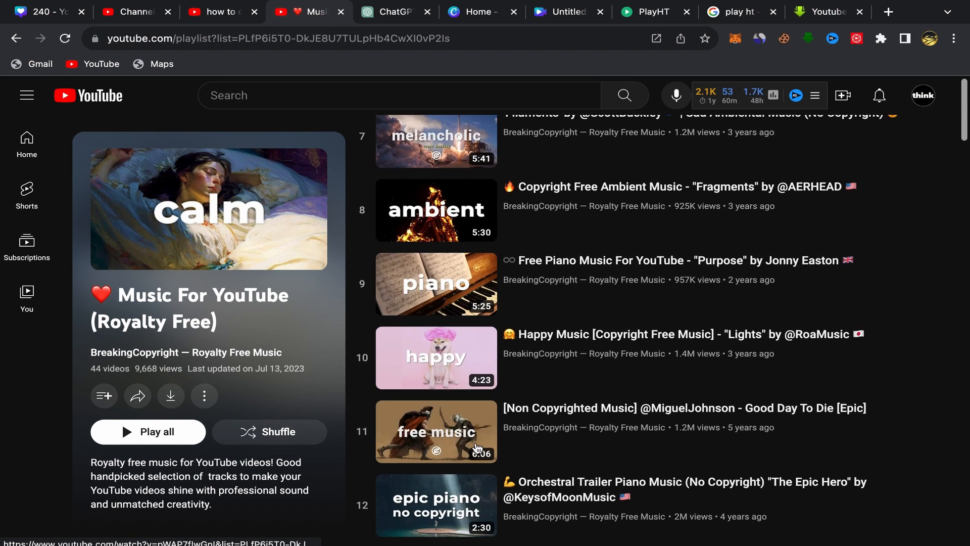
pyautogui.scroll(10, 486, 354)
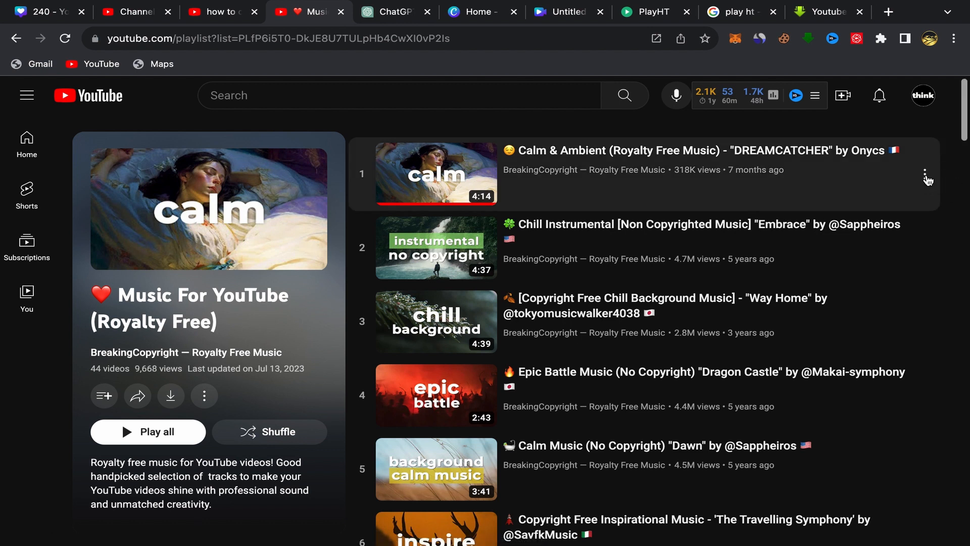
pyautogui.click(926, 177)
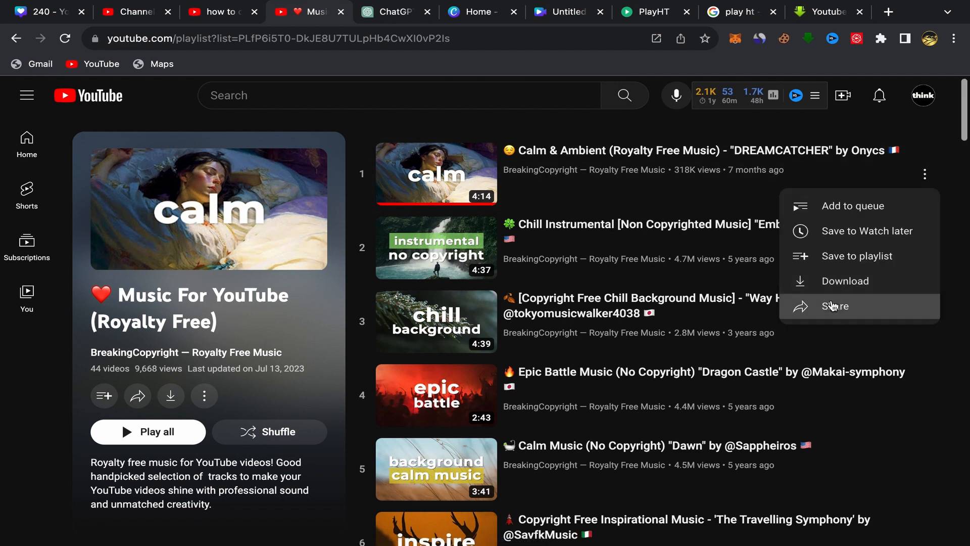
pyautogui.click(836, 305)
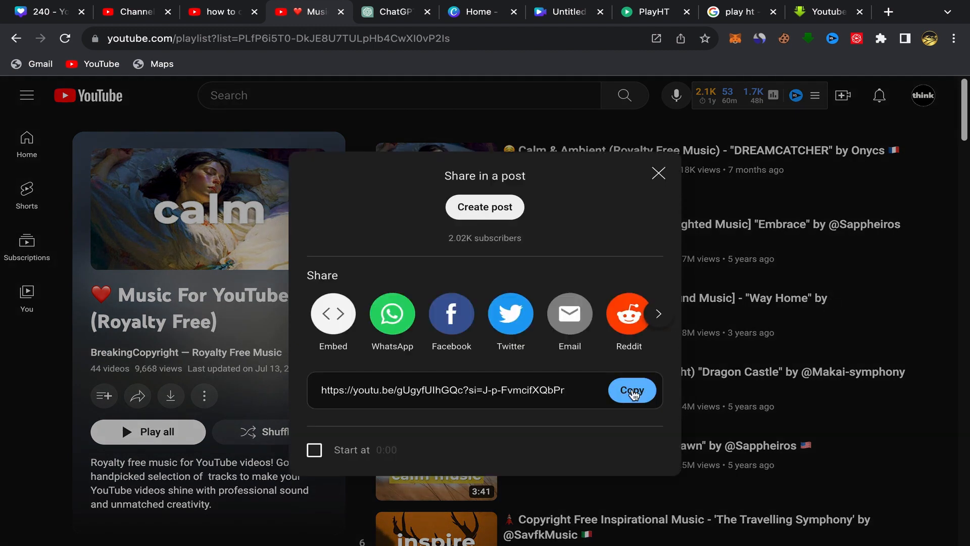
pyautogui.click(633, 392)
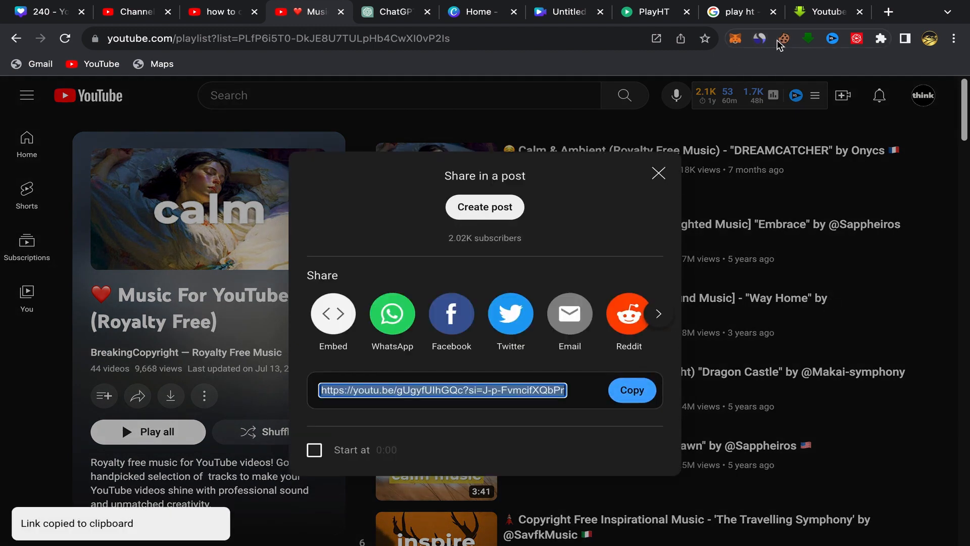
# Step: Switch to savefrom.net's Youtube Music Downloader, replace the old link with the copied track link and view the available download formats
pyautogui.click(827, 15)
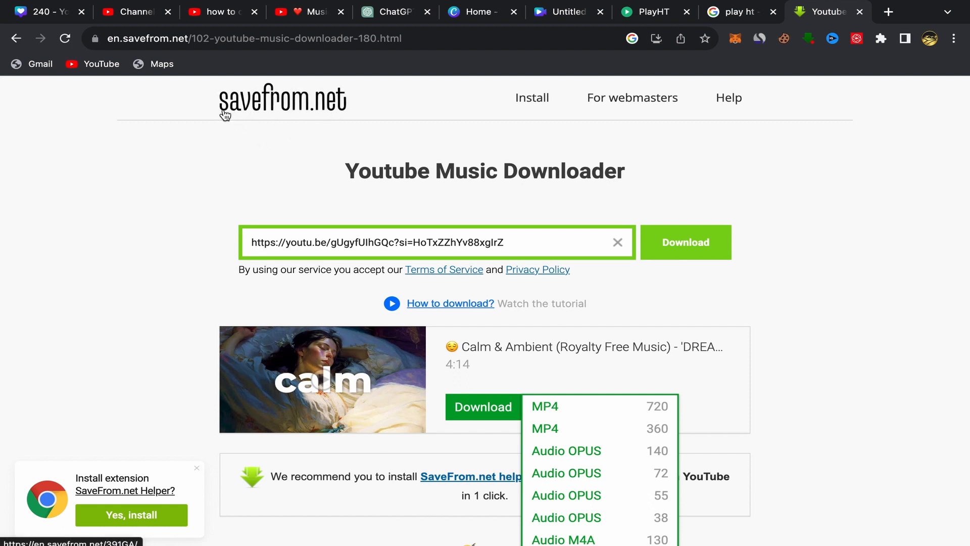
pyautogui.click(617, 242)
pyautogui.rightClick(266, 244)
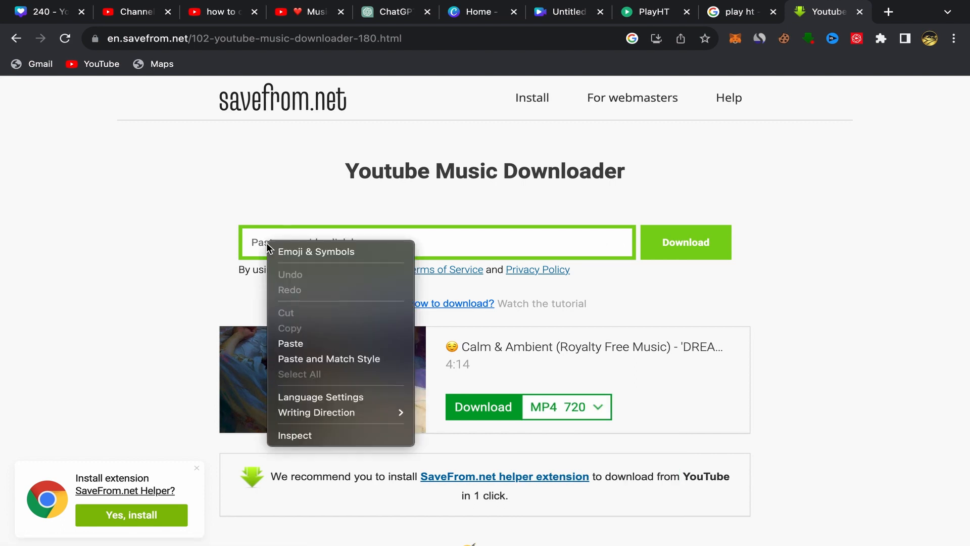
pyautogui.click(317, 344)
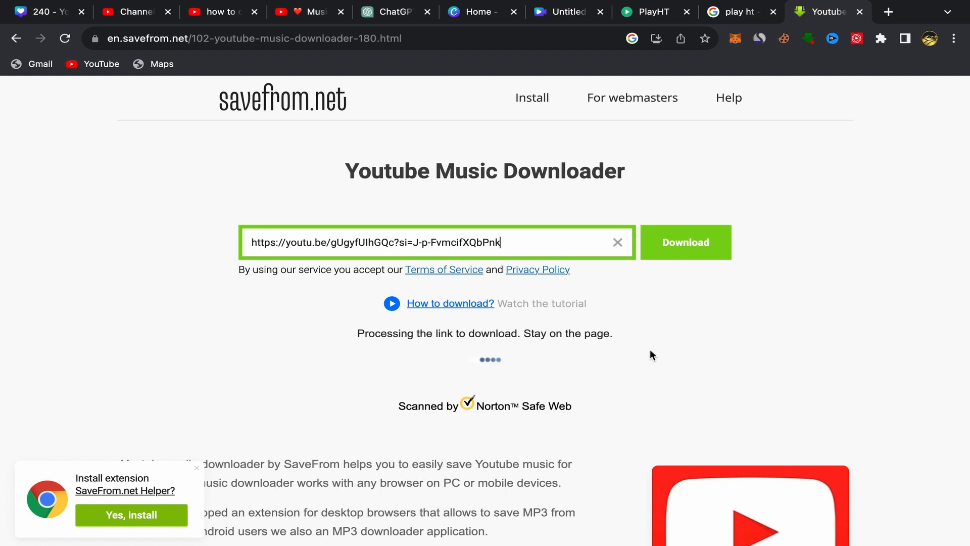
pyautogui.scroll(-2, 678, 321)
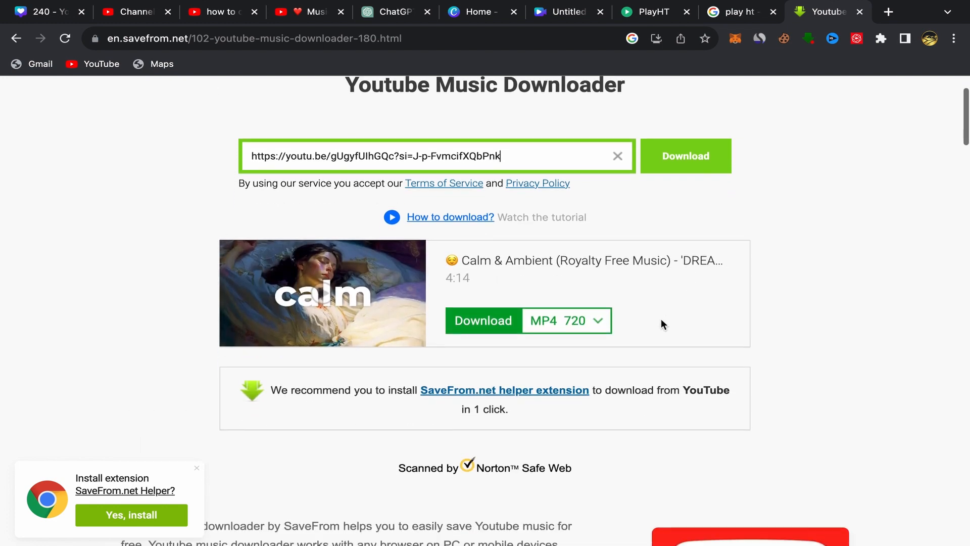
pyautogui.click(599, 324)
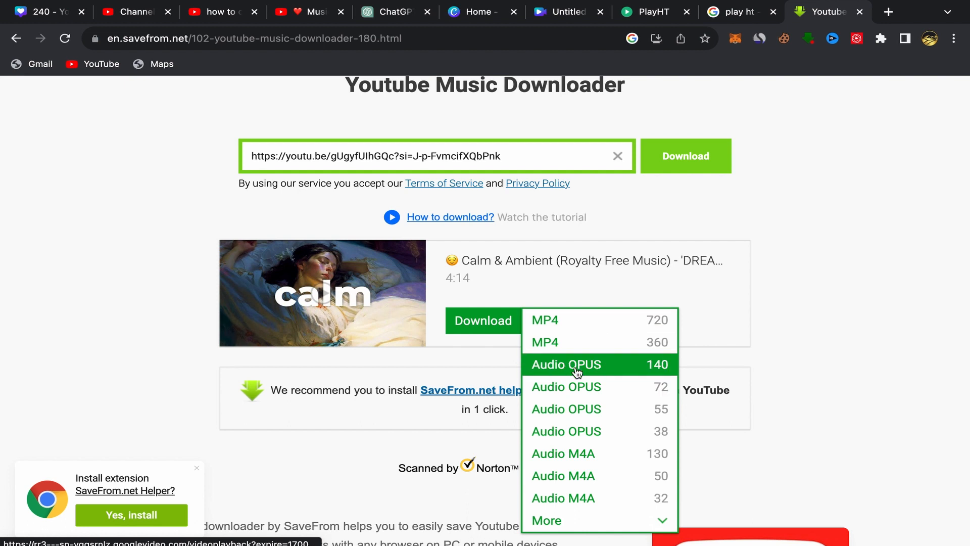
pyautogui.click(641, 226)
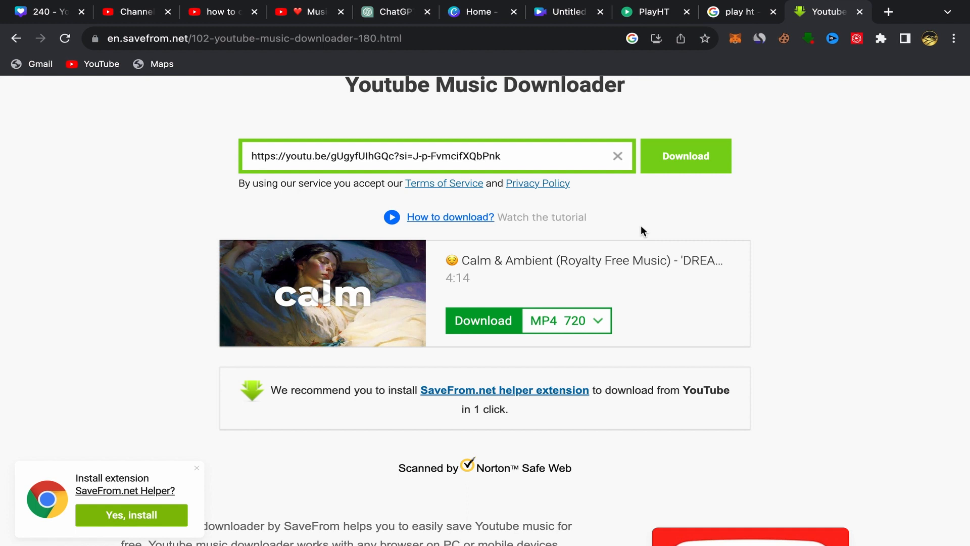
# Step: Return to the Canva video design and add the uploaded 4:13 "Calm _ Ambient" track as its background music
pyautogui.click(556, 15)
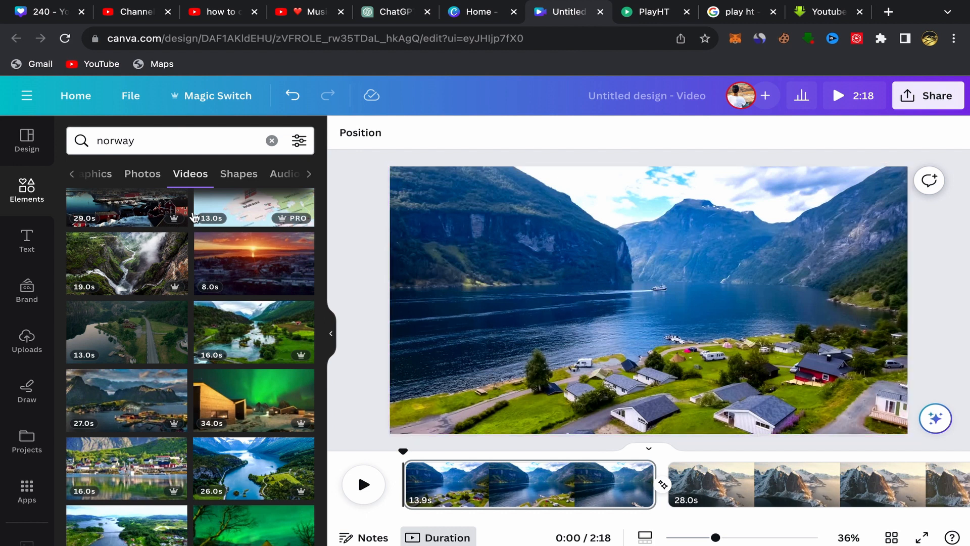
pyautogui.click(23, 337)
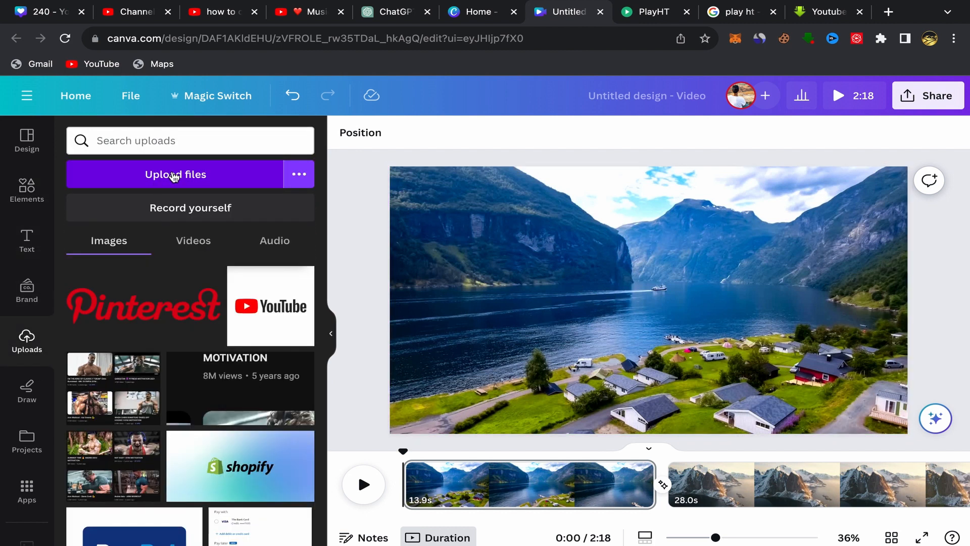
pyautogui.click(174, 175)
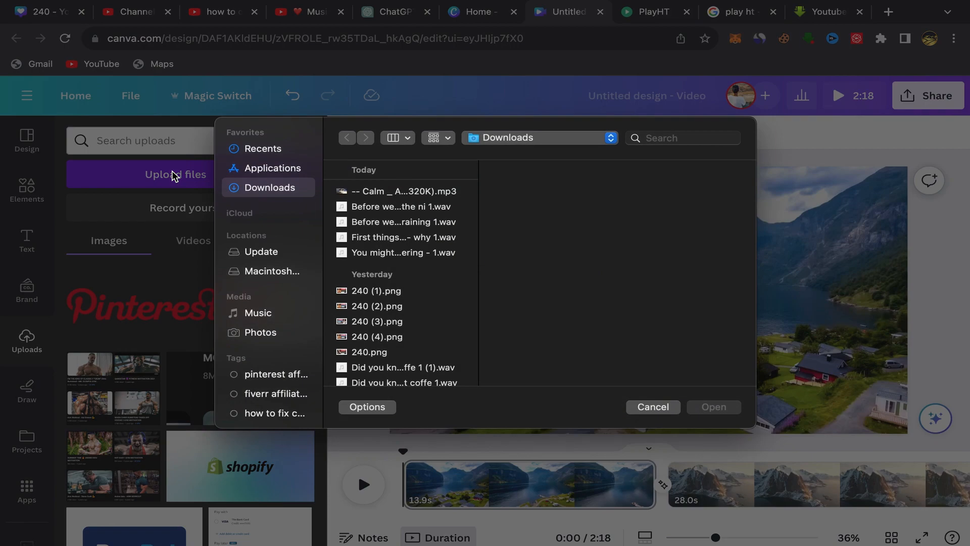
pyautogui.click(653, 408)
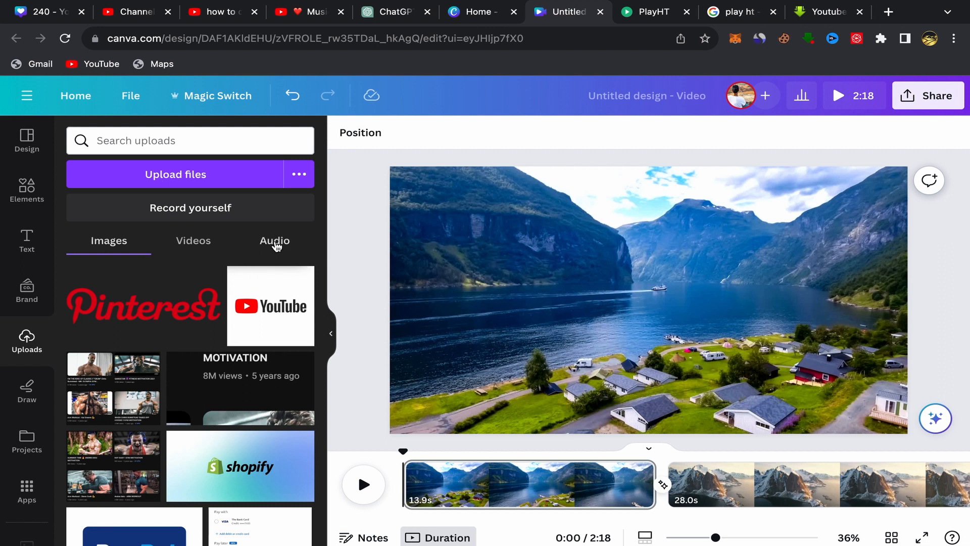
pyautogui.click(276, 246)
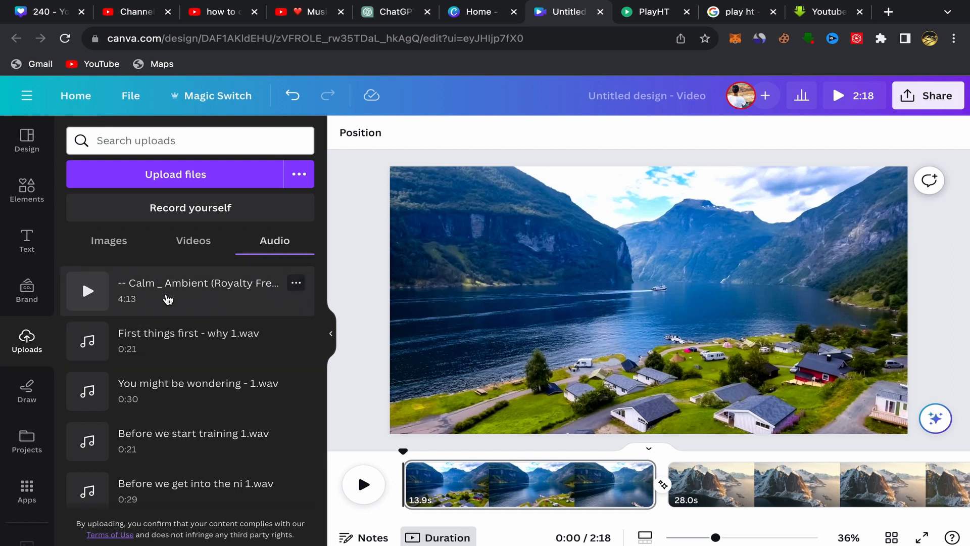
pyautogui.click(168, 299)
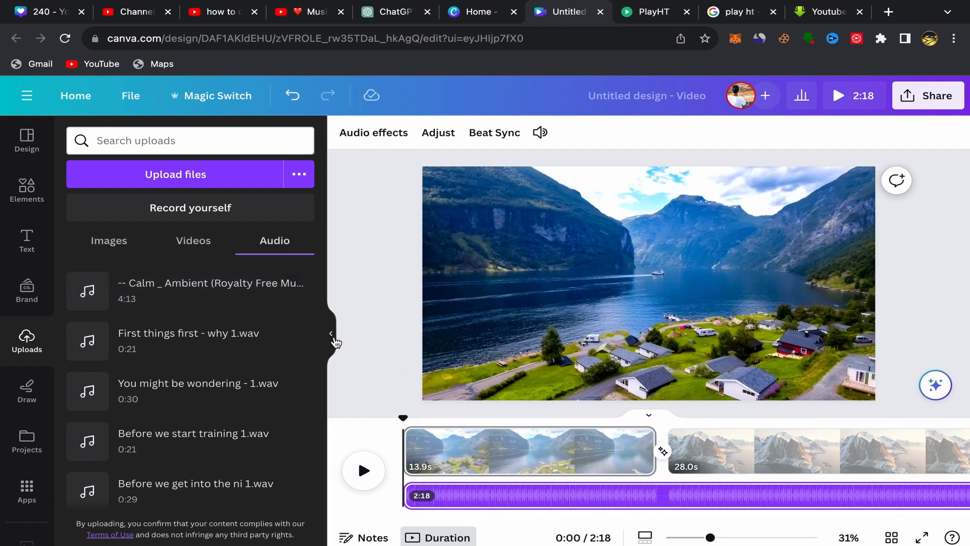
# Step: Extend the first clip to 14.0 seconds and trim about 7 seconds off the music's start, shifting the track back to 0:00
pyautogui.click(330, 337)
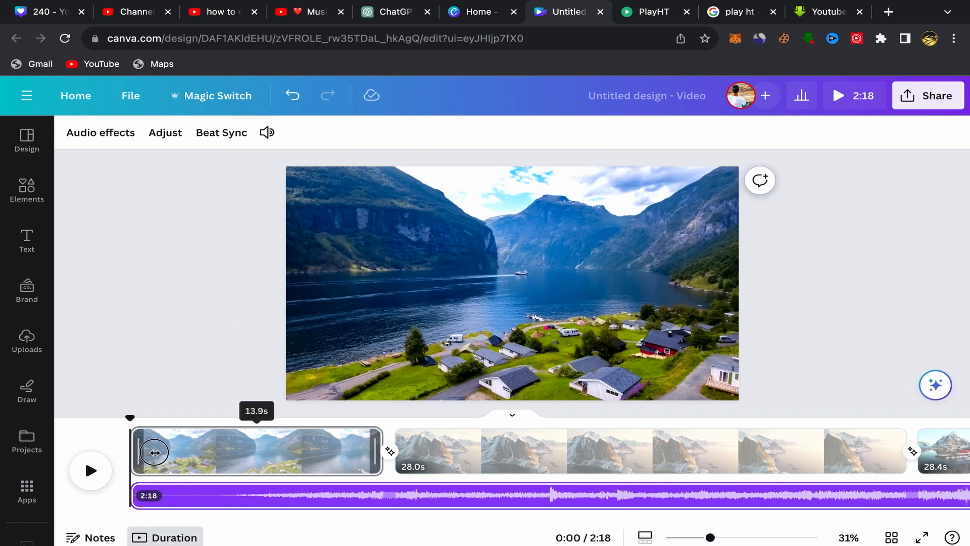
pyautogui.moveTo(154, 452); pyautogui.dragTo(122, 451)
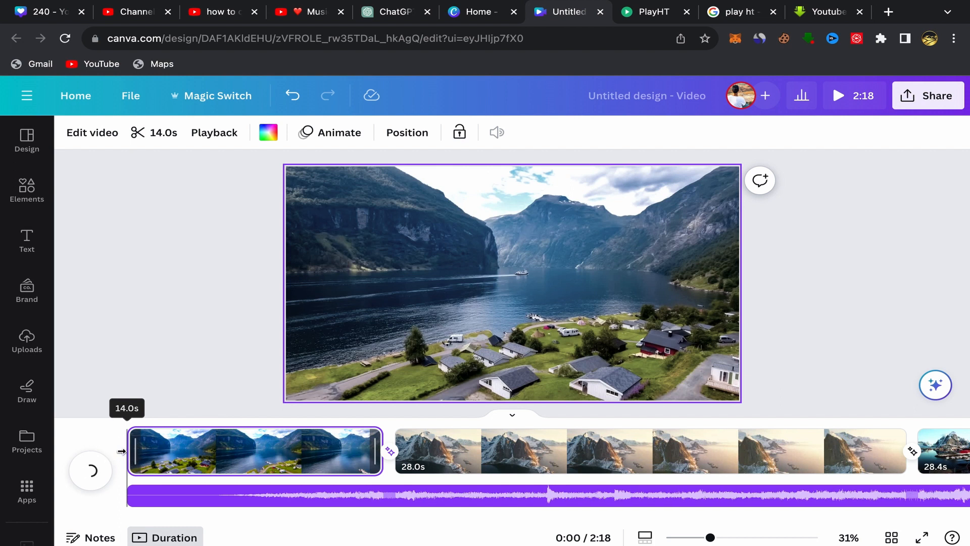
pyautogui.moveTo(129, 496); pyautogui.dragTo(264, 494)
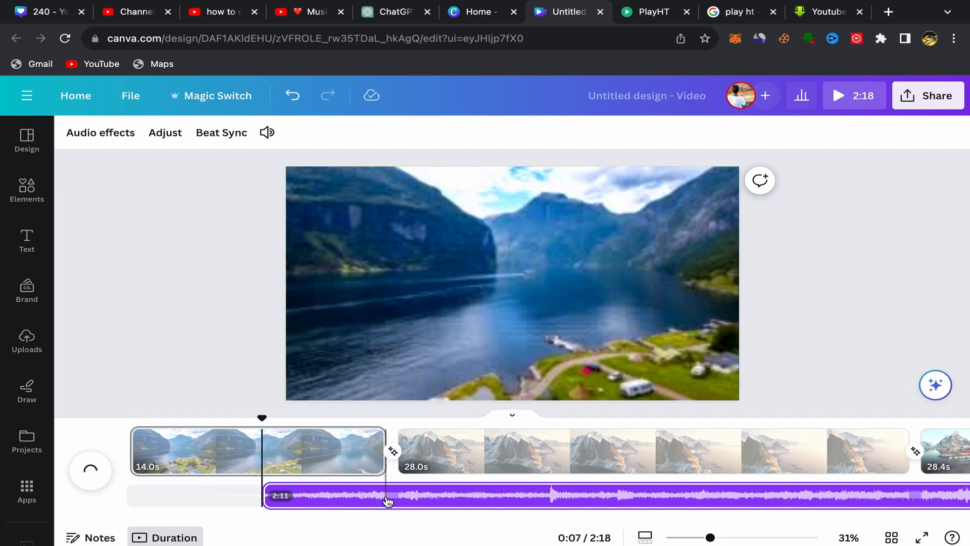
pyautogui.moveTo(387, 500); pyautogui.dragTo(223, 502)
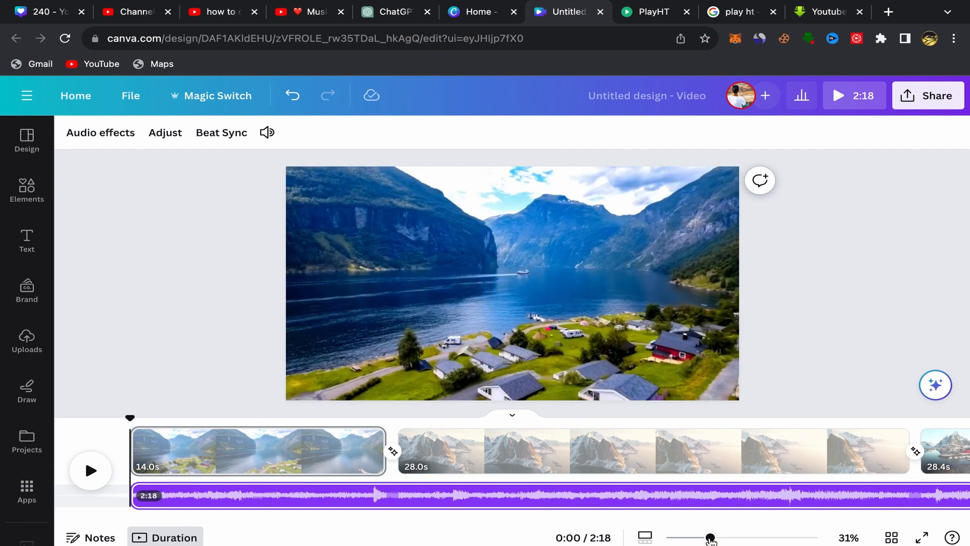
# Step: Play the video from the beginning to about 0:38 to check the clips, transition and background music, and pause it
pyautogui.moveTo(710, 537); pyautogui.dragTo(716, 539)
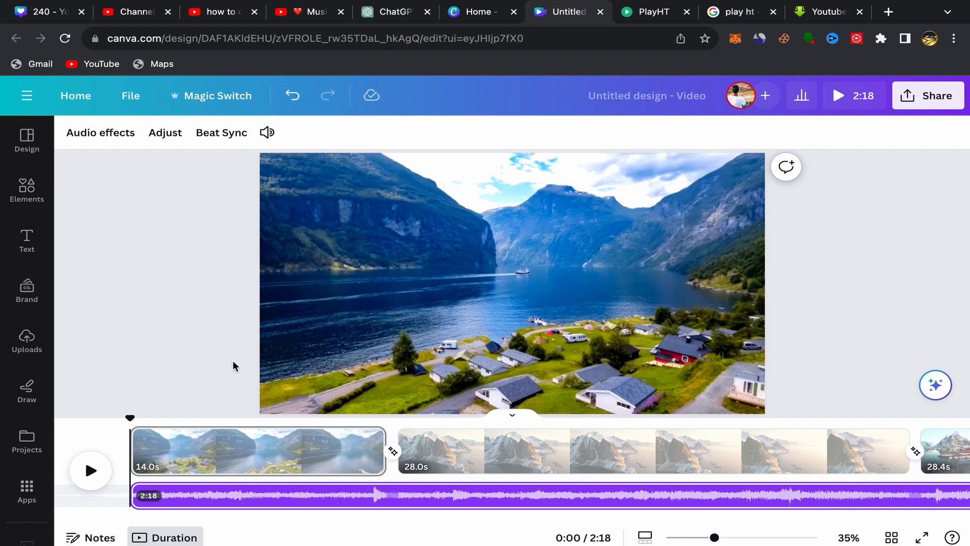
pyautogui.click(90, 470)
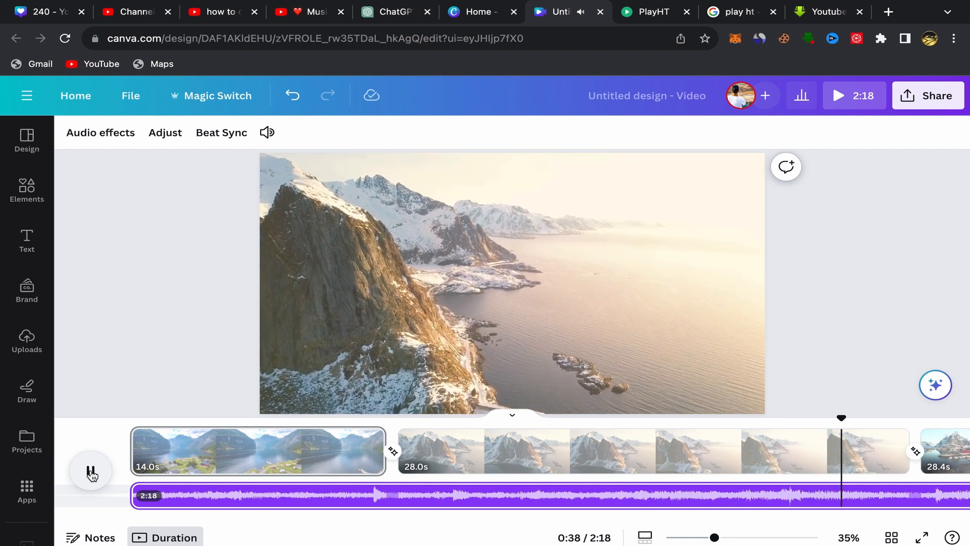
pyautogui.click(91, 473)
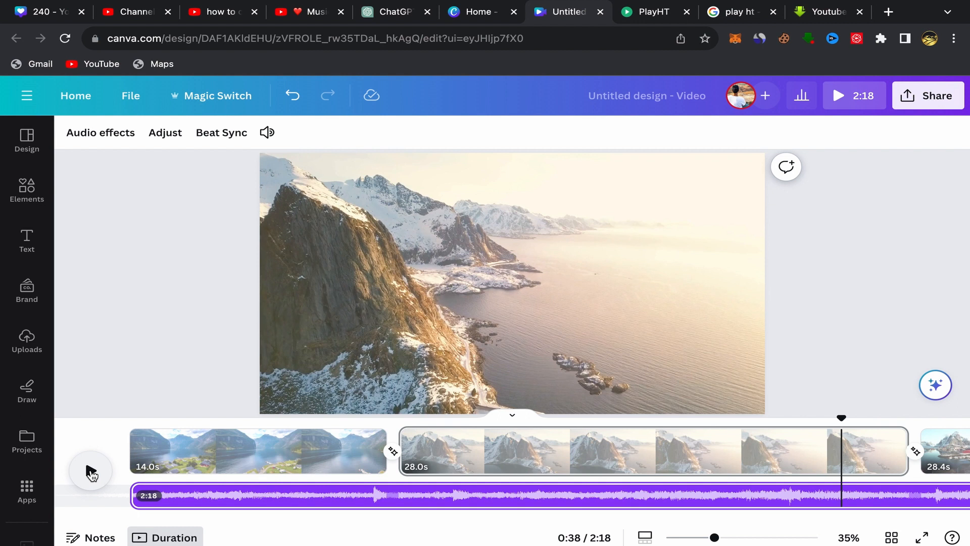
# Step: Open the design's sharing options to view the Download option, and close them
pyautogui.click(934, 105)
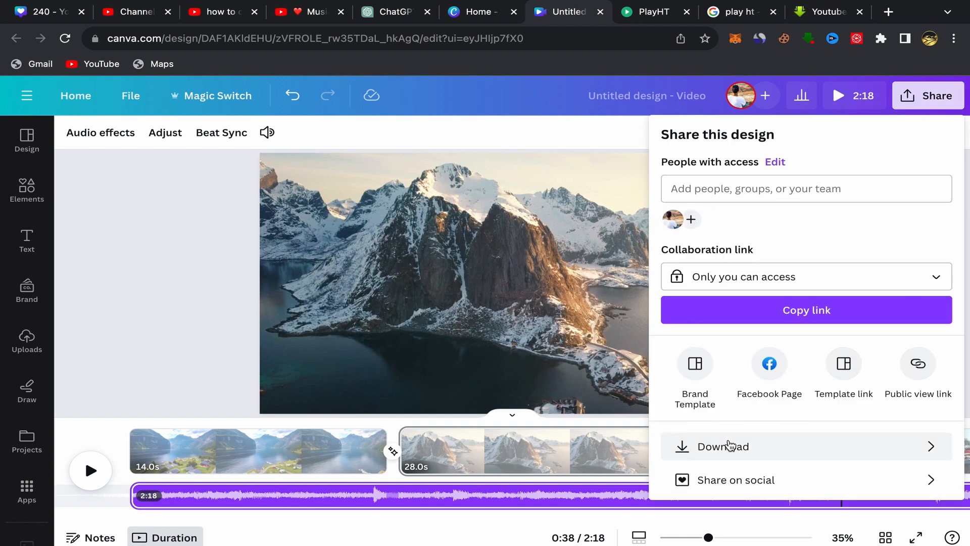
pyautogui.click(208, 337)
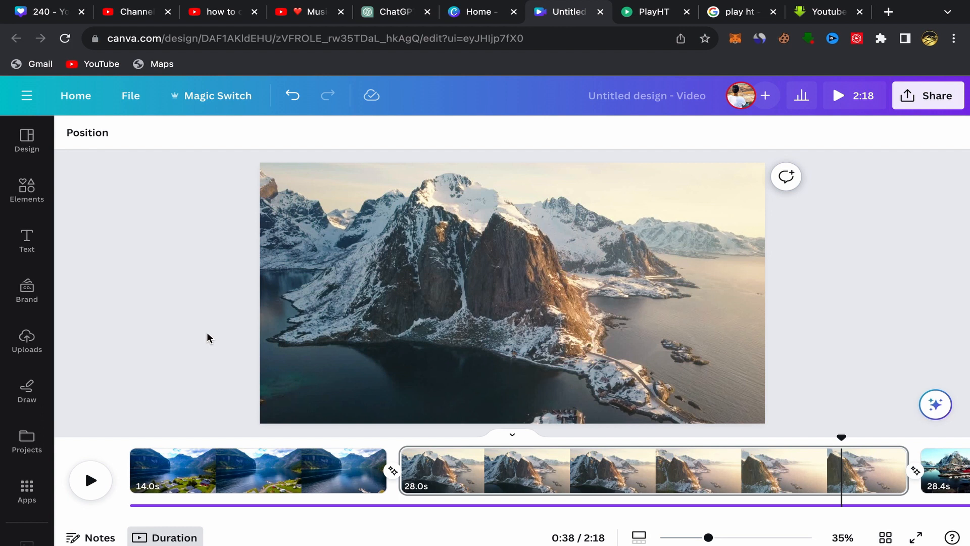
pyautogui.moveTo(696, 5)
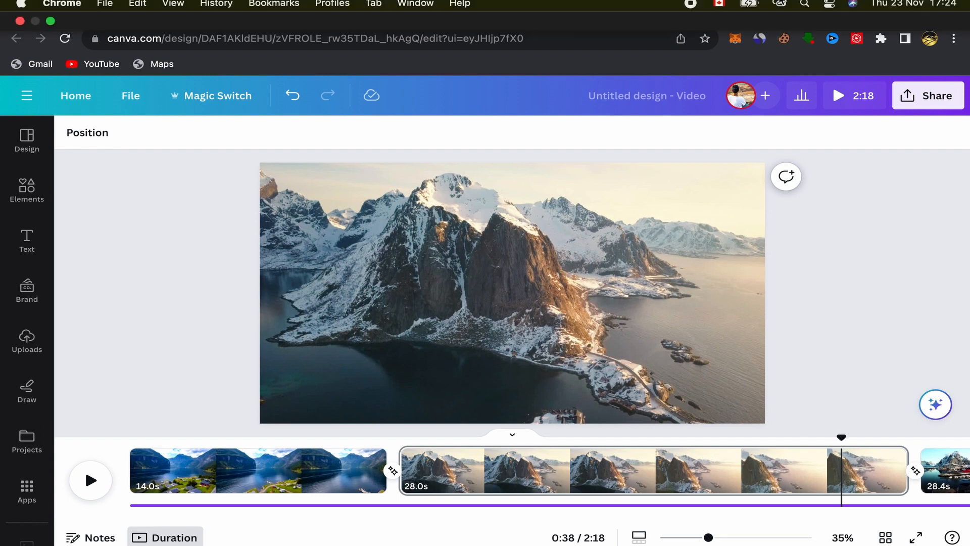